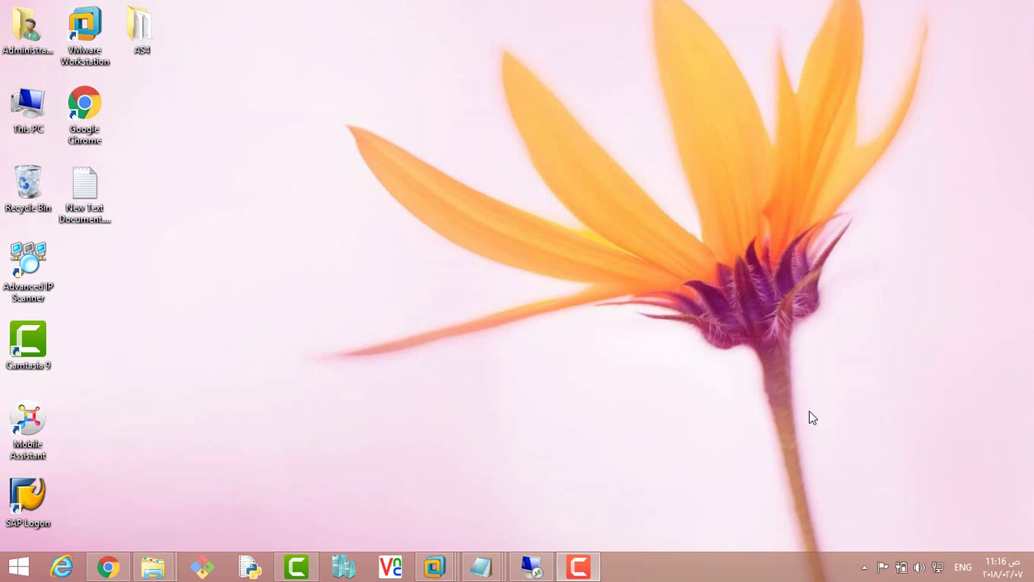
- Connect to the server at 192.168.211.60 with Remote Desktop in admin mode and accept the connection
key("super+r")
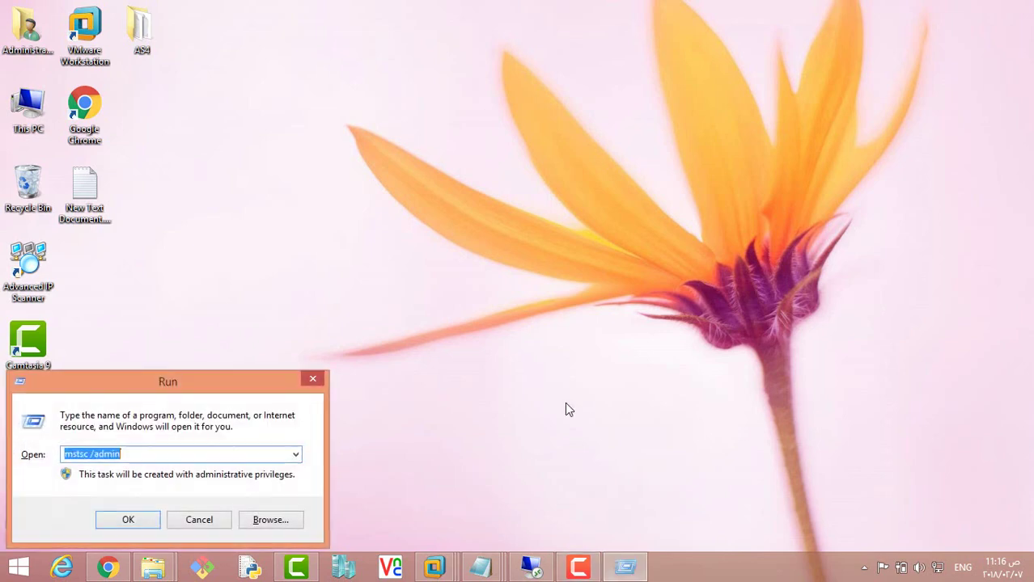
key("Return")
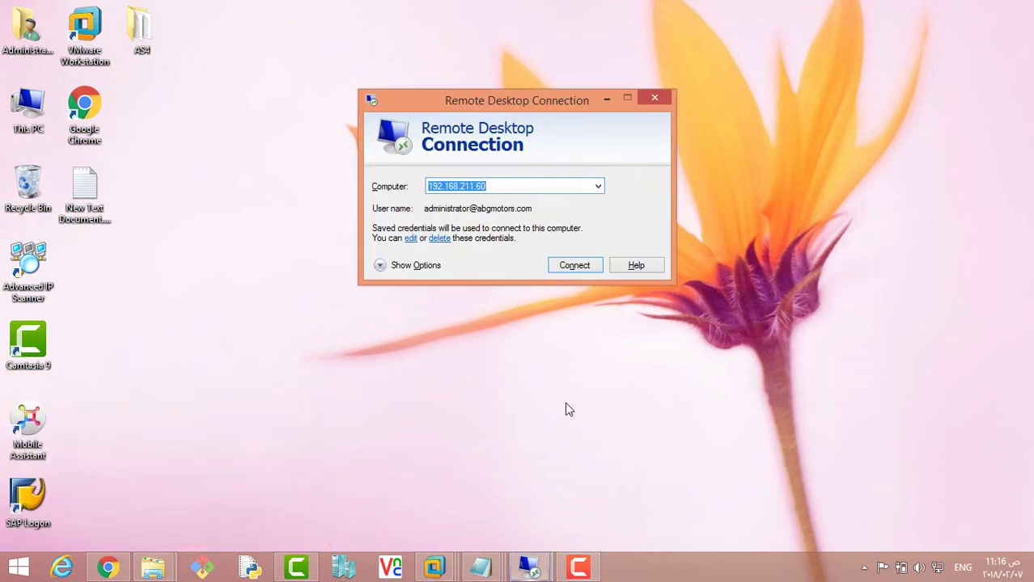
key("Return")
key("y")
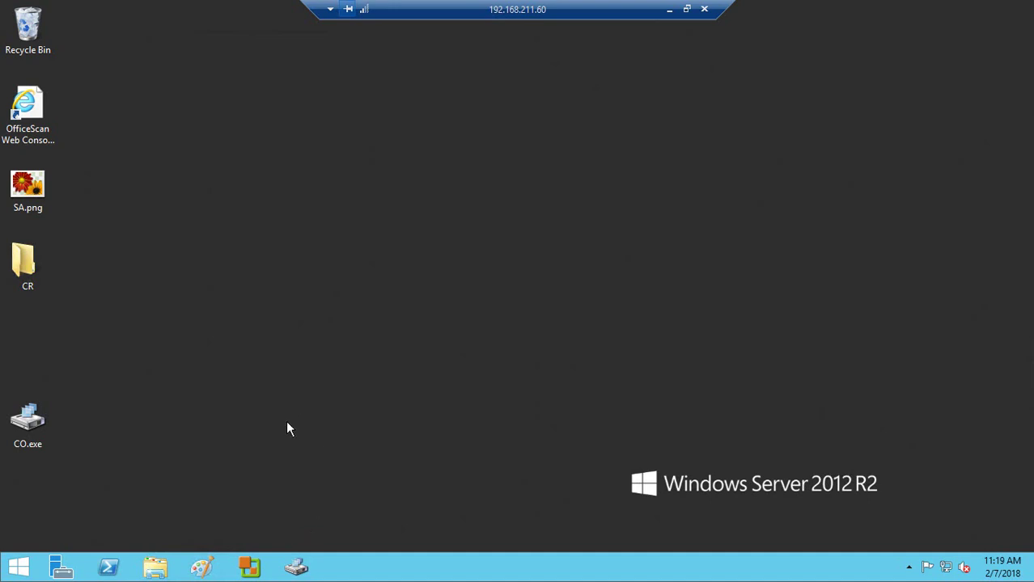
- Launch Disk2vhd, try the Use Vhdx option off and on, and exclude the D: volume from the image
left_click(299, 569)
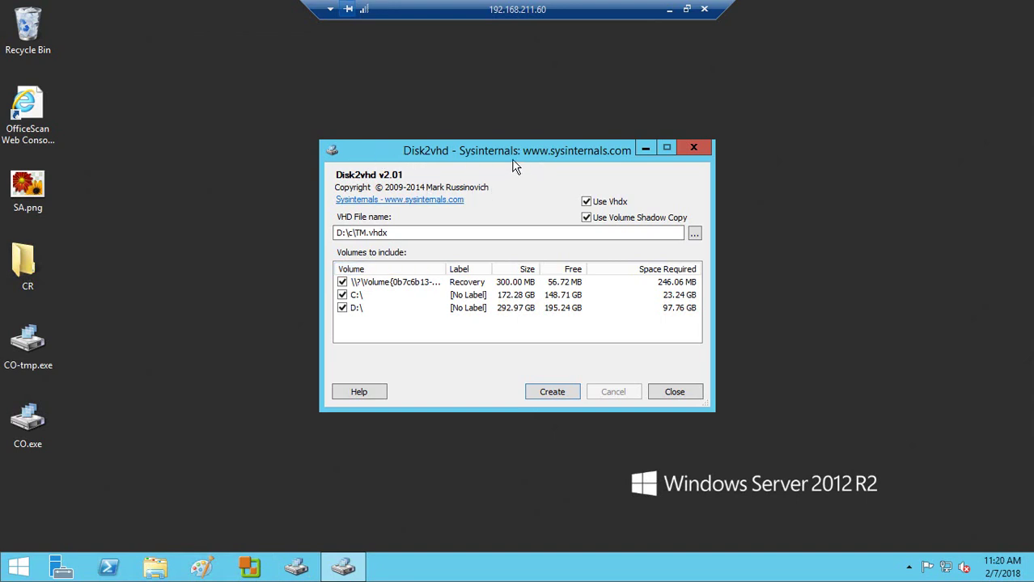
left_click(586, 202)
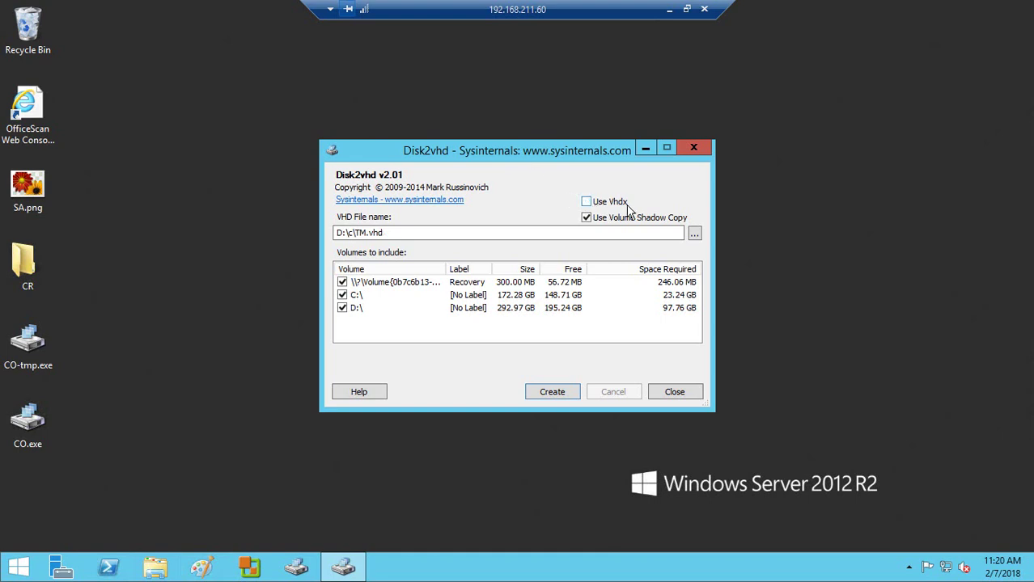
left_click(585, 203)
left_click(342, 308)
left_click(342, 309)
- Check where the output VHD file would be saved, and close Disk2vhd without creating an image
left_click(696, 233)
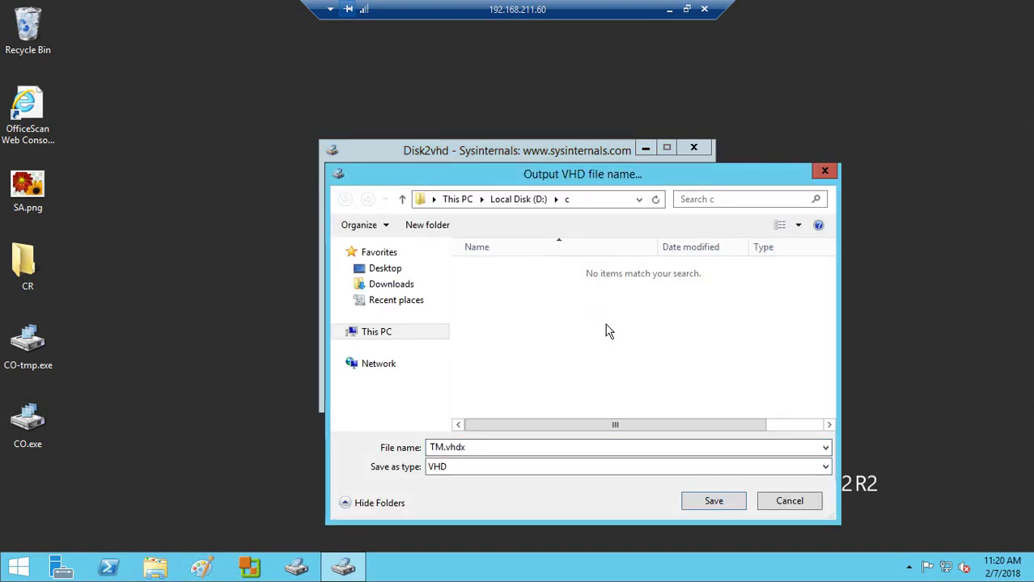
left_click(822, 178)
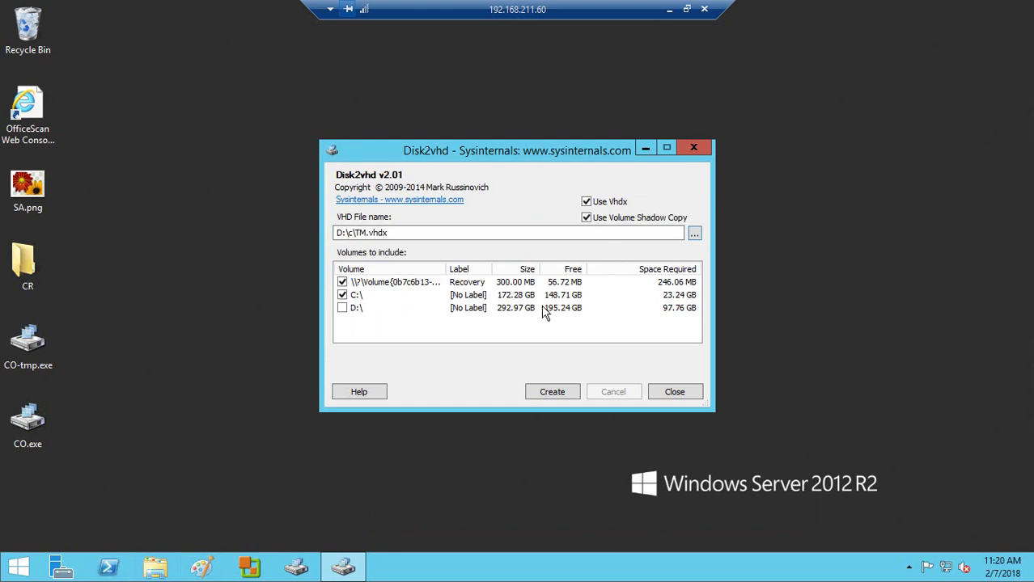
left_click(342, 310)
left_click(675, 392)
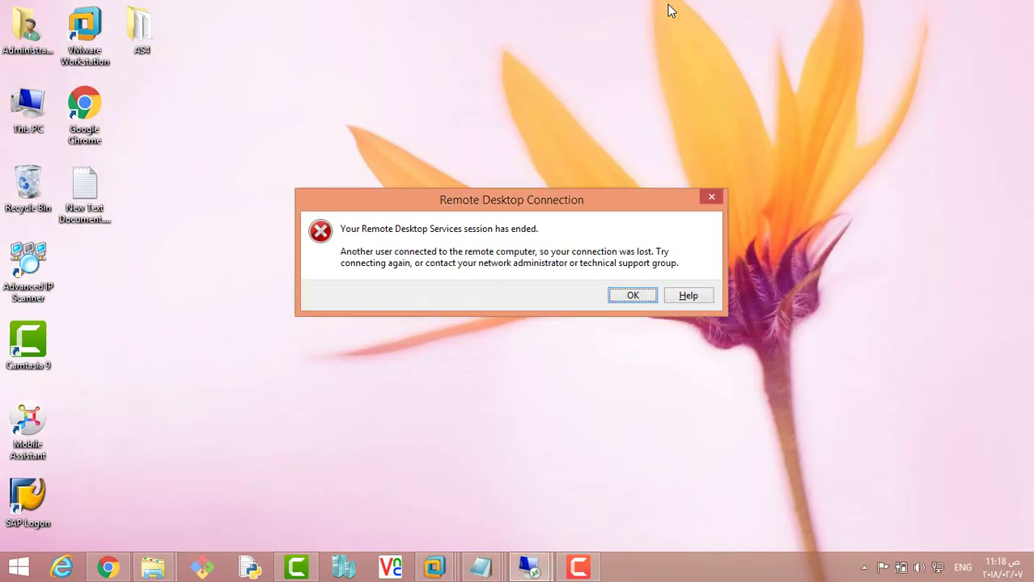
- Dismiss the ended remote session notice and show the SPS server's virtual machines in Hyper-V Manager
left_click(710, 196)
left_click(338, 570)
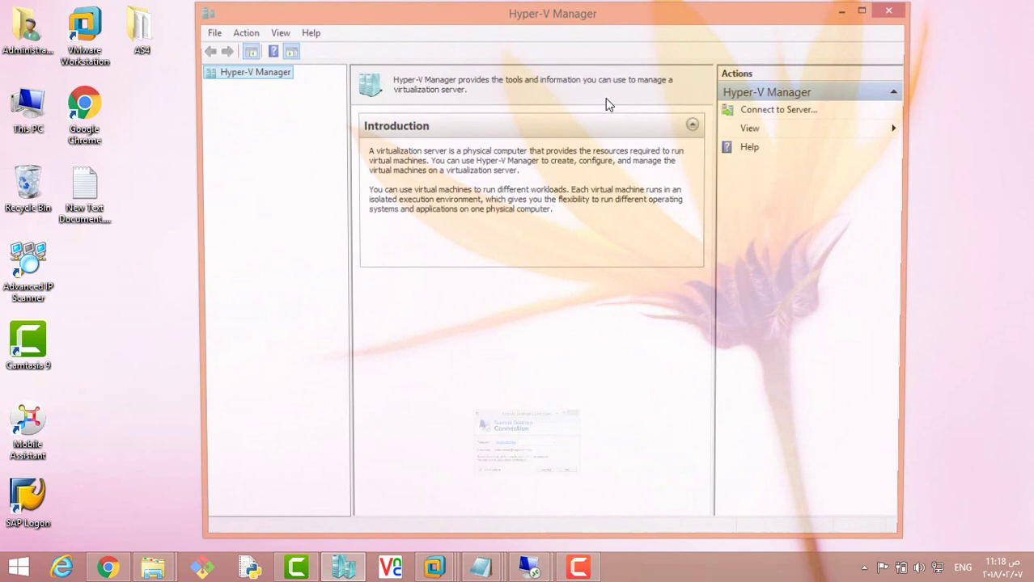
left_click(236, 86)
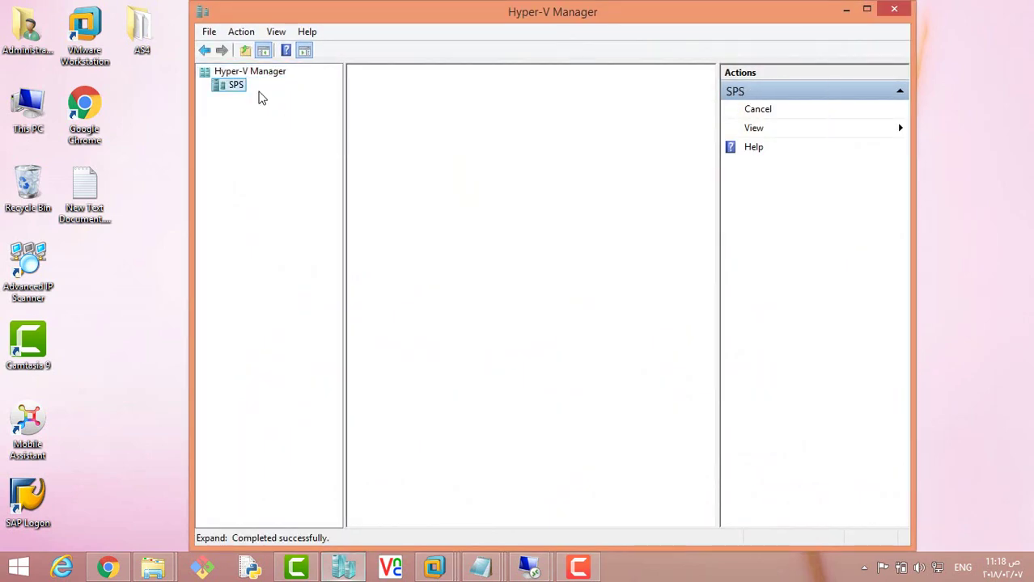
- Preview the Import Virtual Machine wizard as far as the Locate Folder page and cancel it
left_click(210, 31)
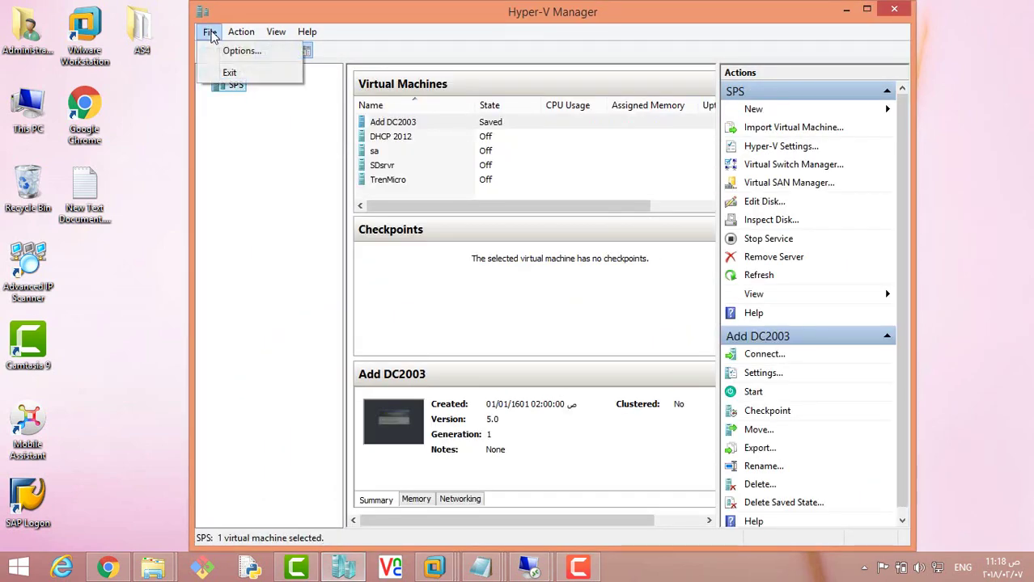
left_click(752, 128)
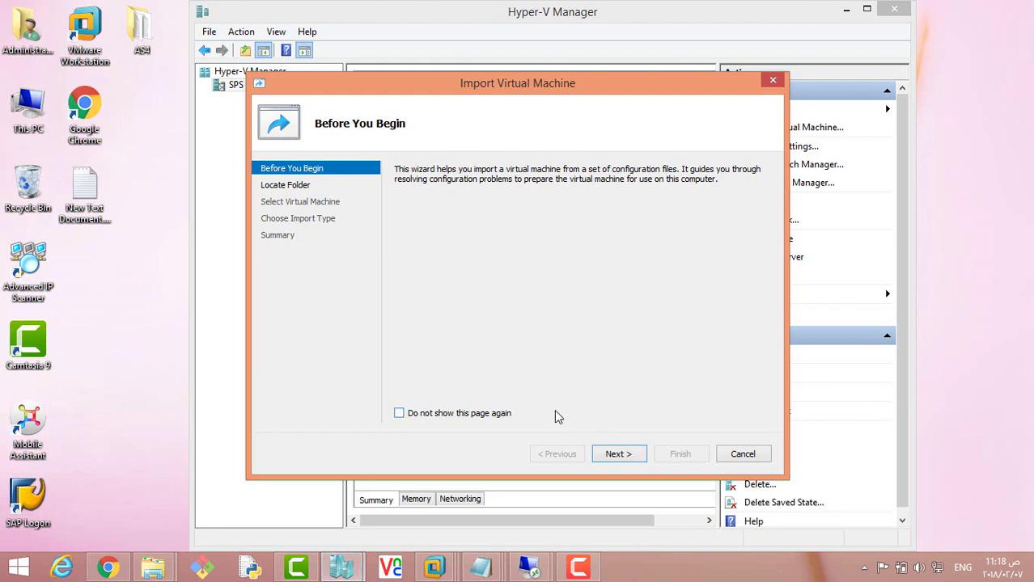
left_click(616, 454)
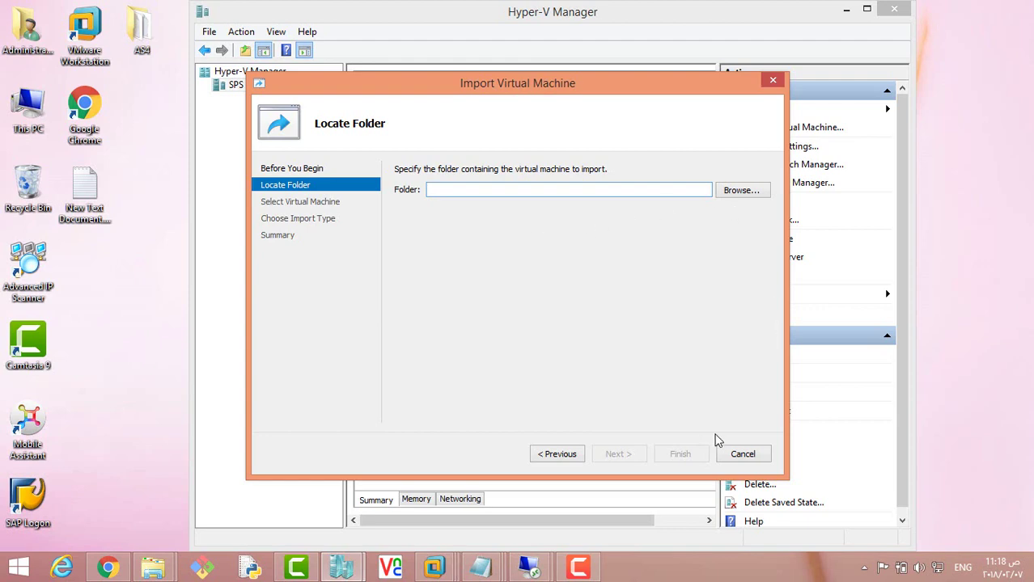
left_click(744, 454)
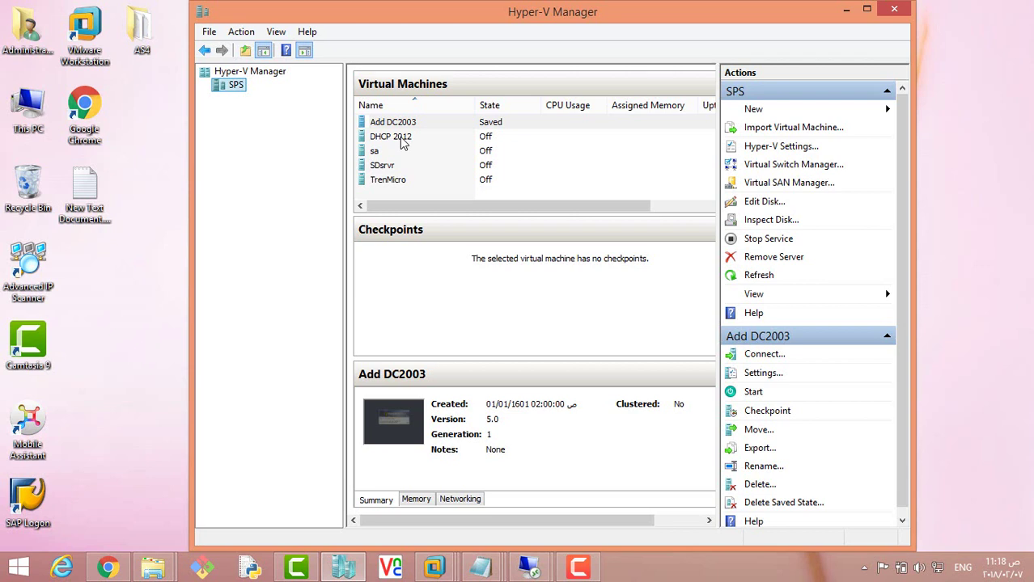
- View what can be newly created on the SPS server, and close Hyper-V Manager
left_click(799, 109)
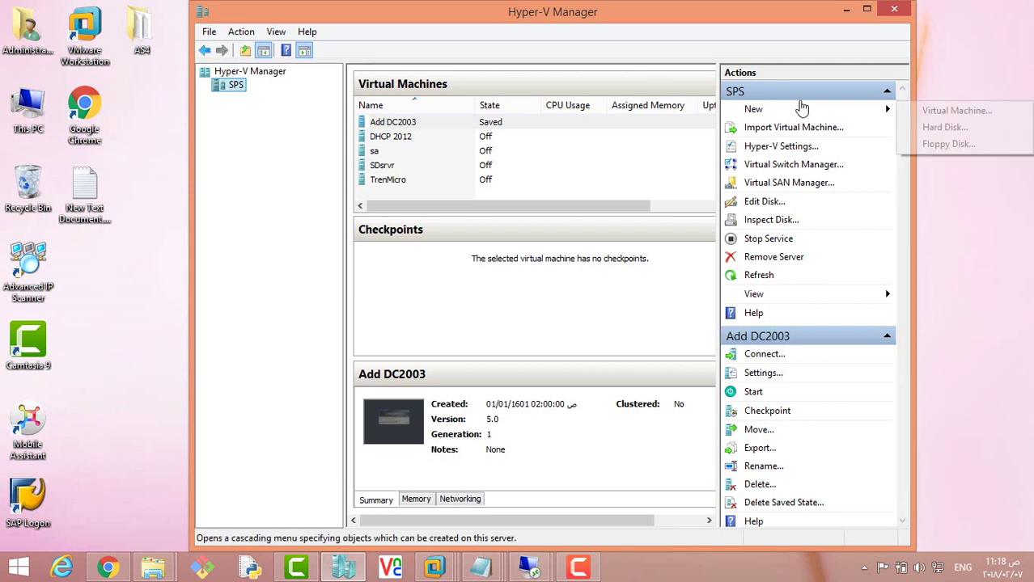
left_click(918, 109)
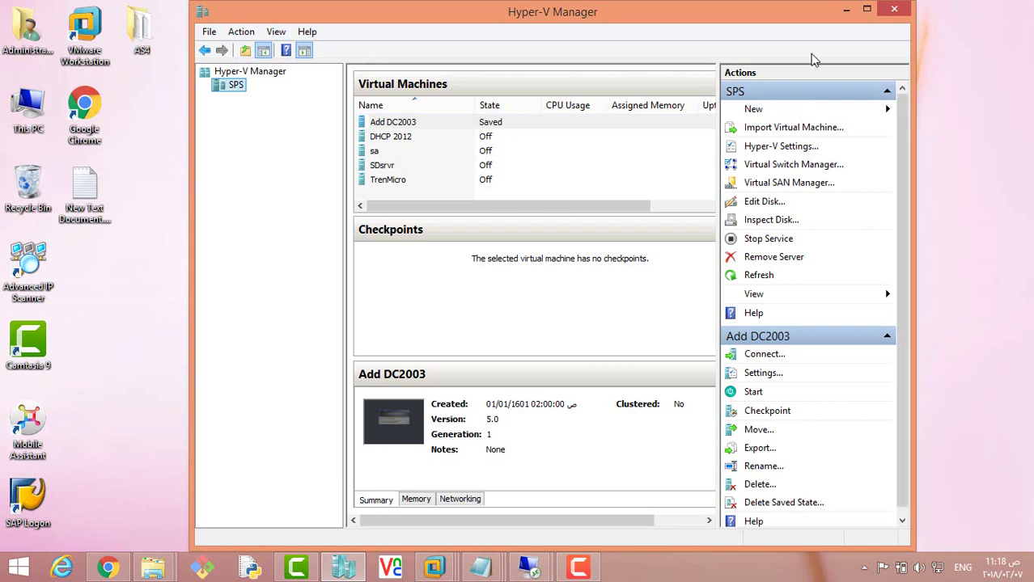
left_click(894, 9)
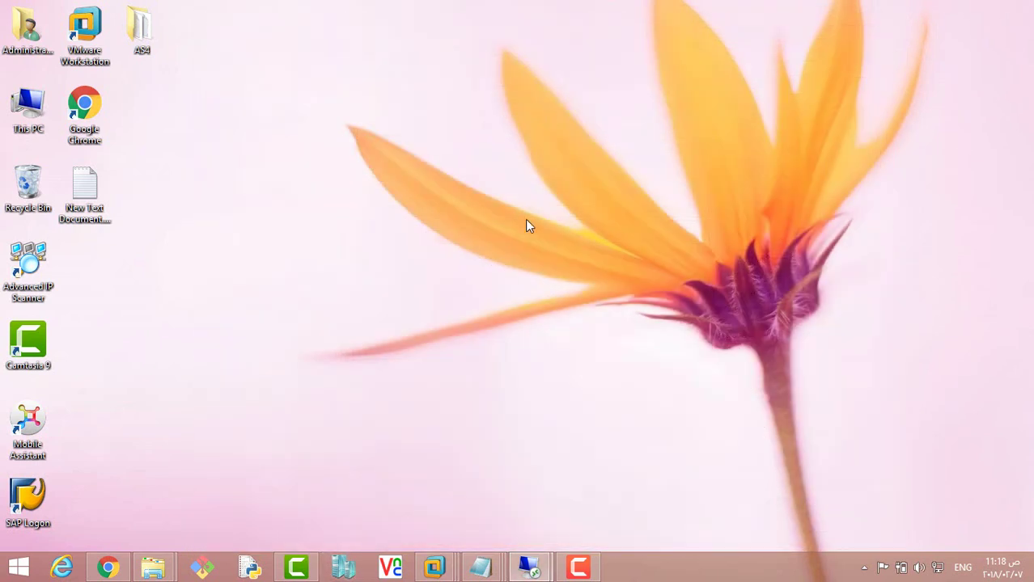
- Switch to the 192.168.211.60 remote session and view the details of task 1 in VMware vCenter Converter Standalone
mouse_move(528, 566)
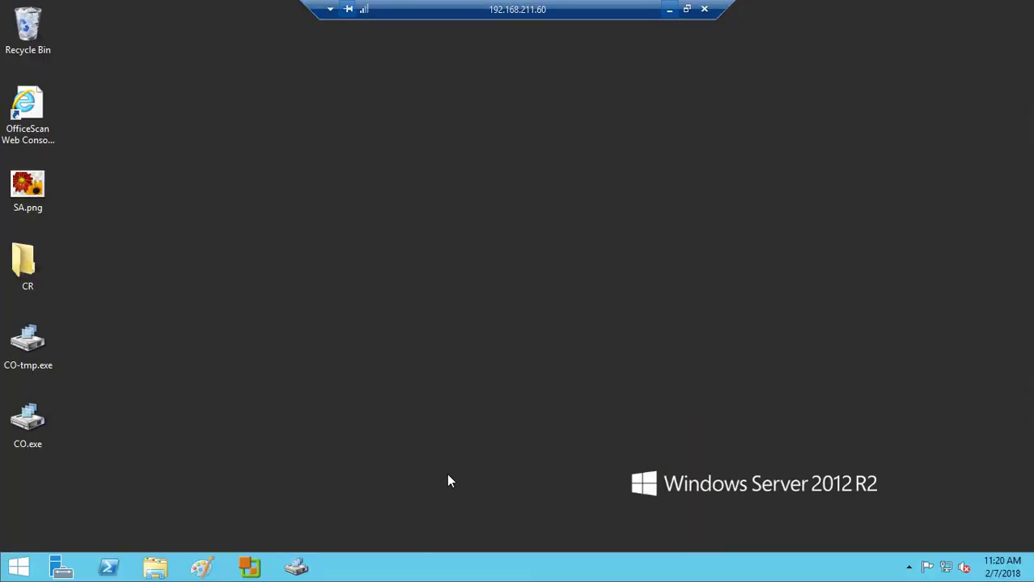
left_click(450, 482)
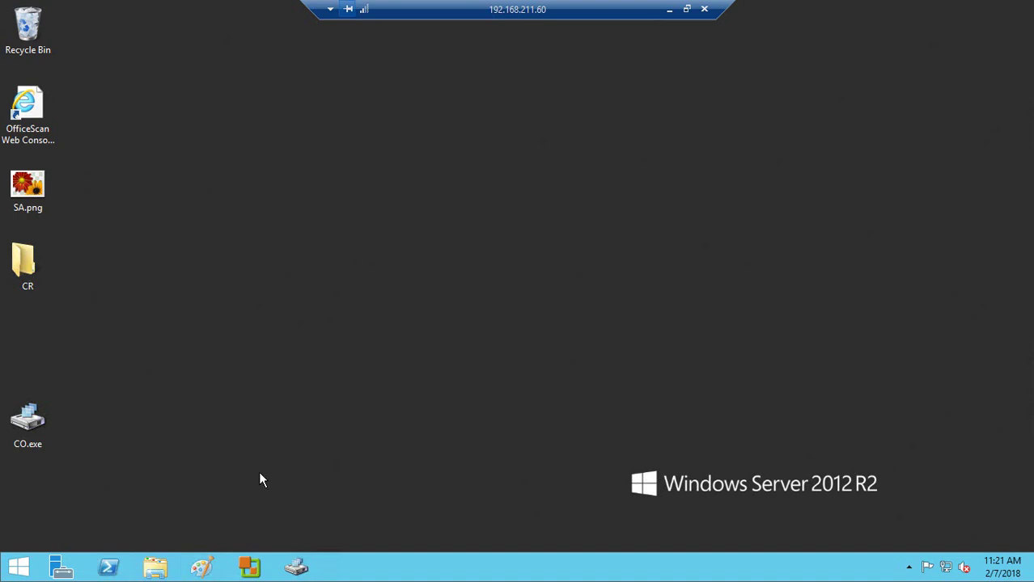
left_click(251, 571)
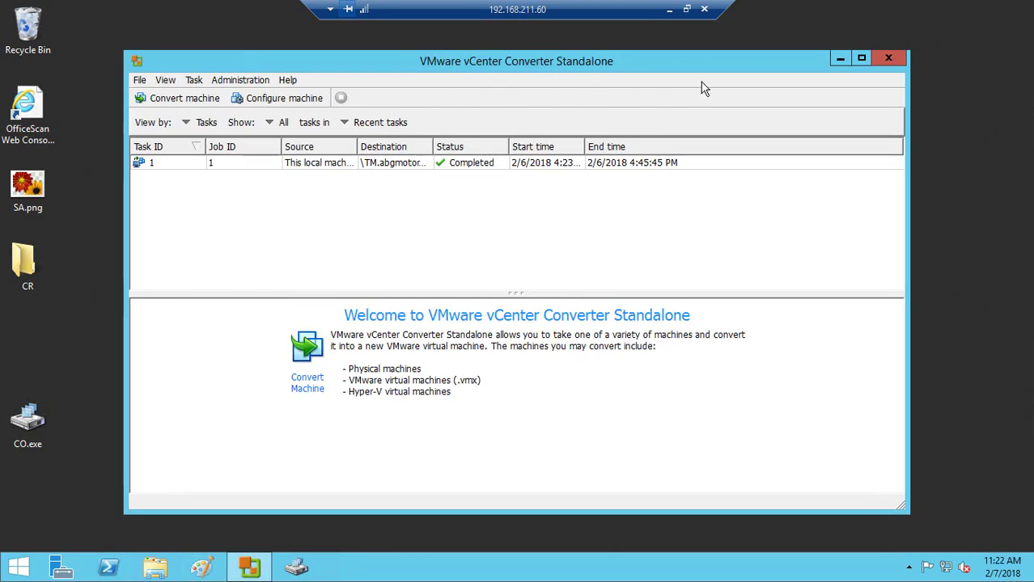
left_click(414, 164)
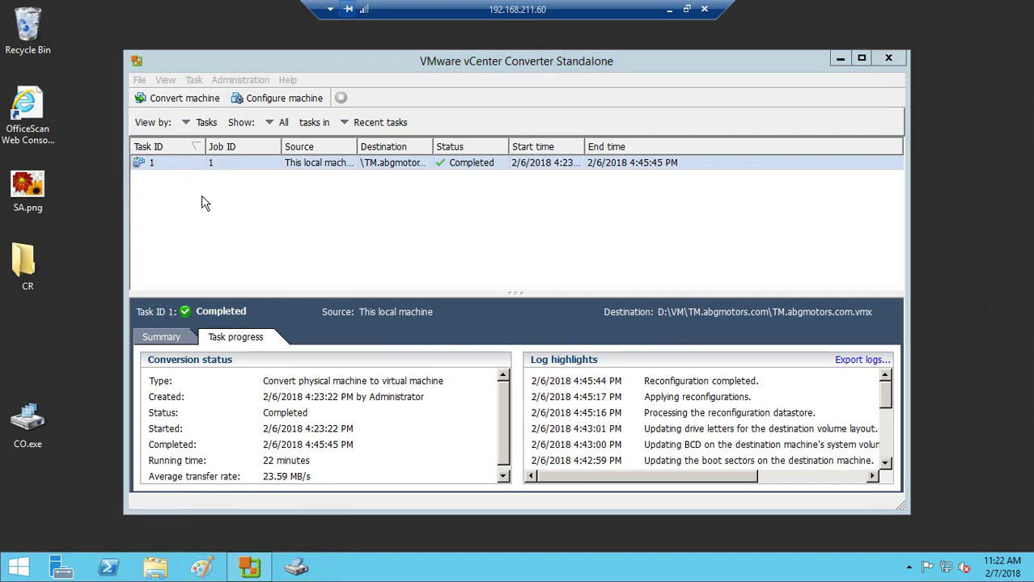
- Start a machine conversion with the powered-on local machine as source, and continue to the destination settings
left_click(166, 101)
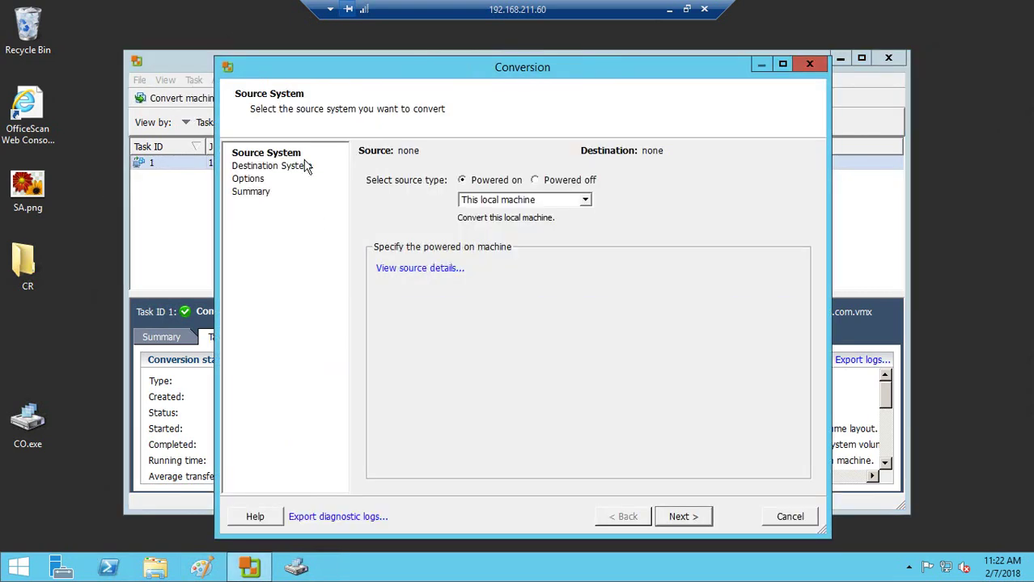
left_click(537, 202)
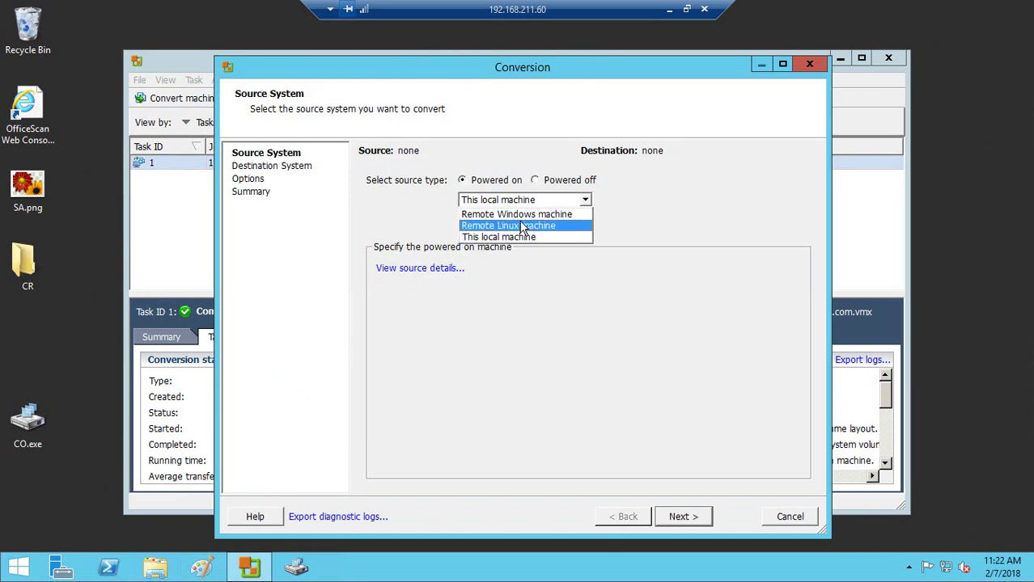
left_click(732, 423)
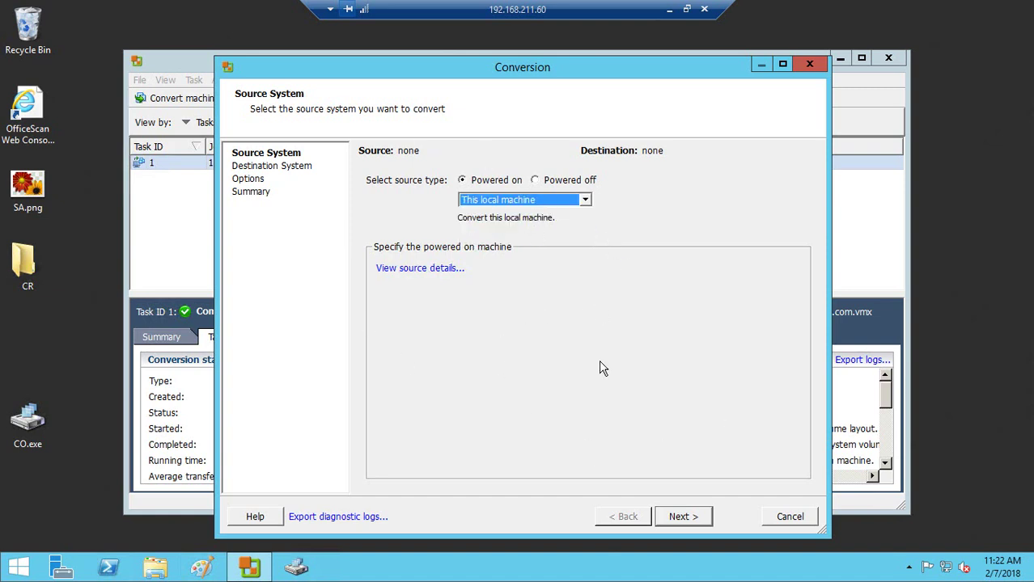
left_click(682, 518)
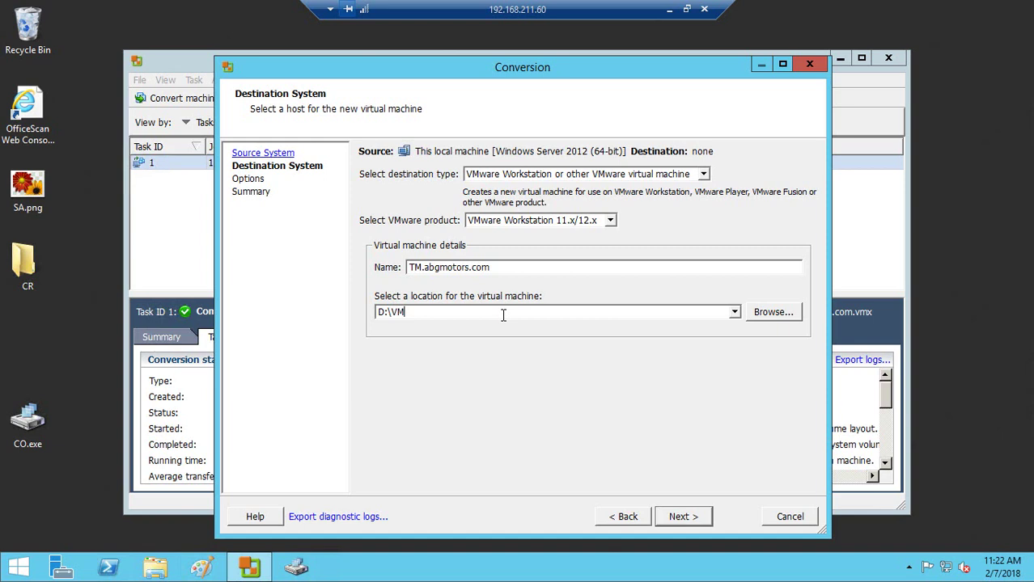
- Review the available VMware products and destination types, keeping VMware Workstation 11.x/12.x
left_click(525, 264)
left_click(548, 225)
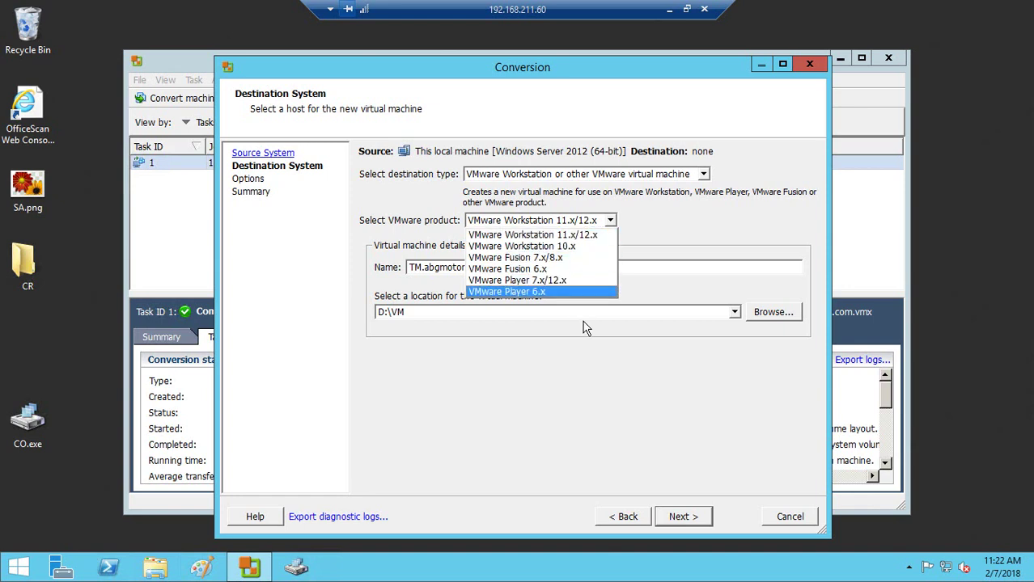
left_click(732, 221)
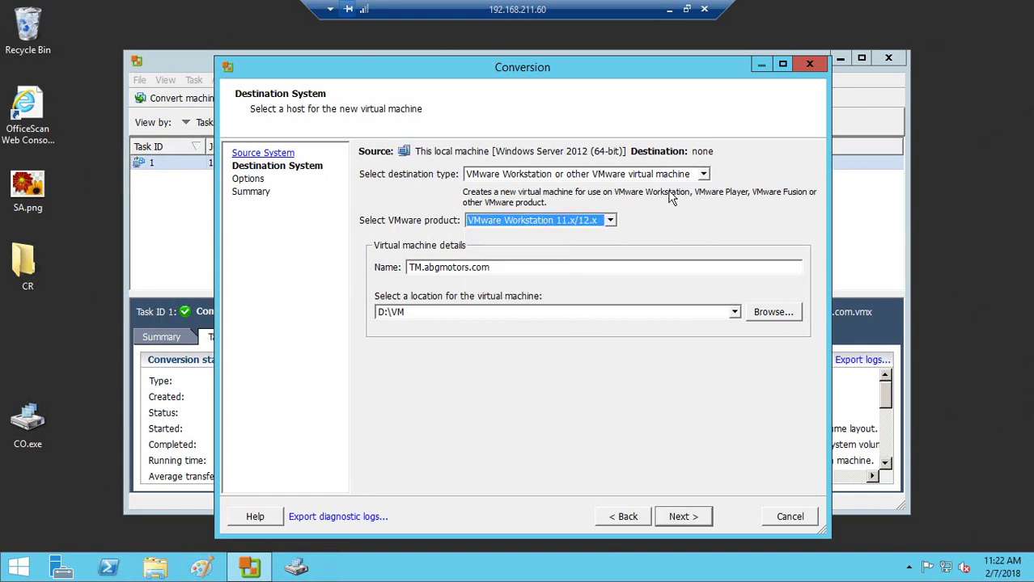
left_click(529, 177)
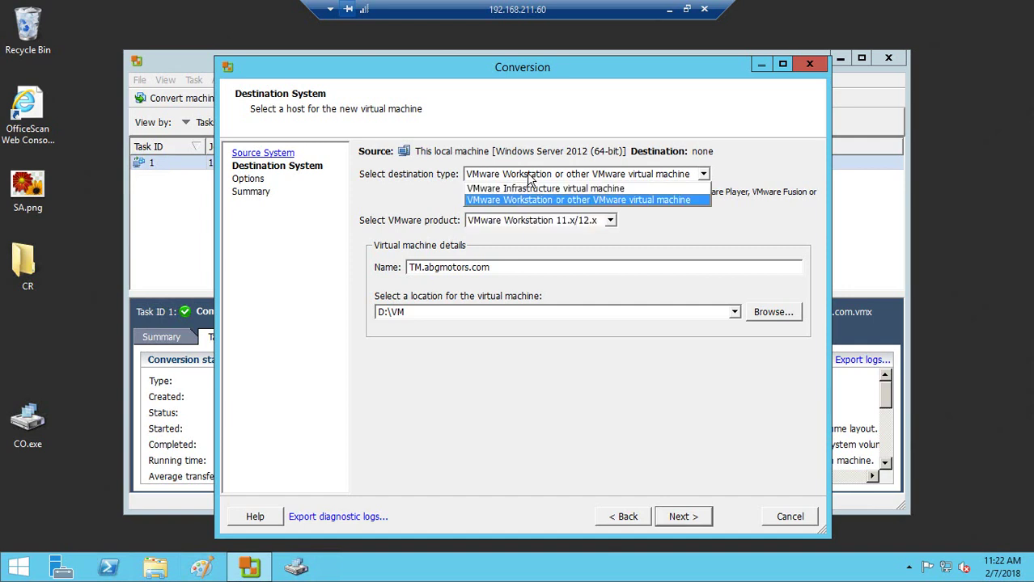
left_click(529, 174)
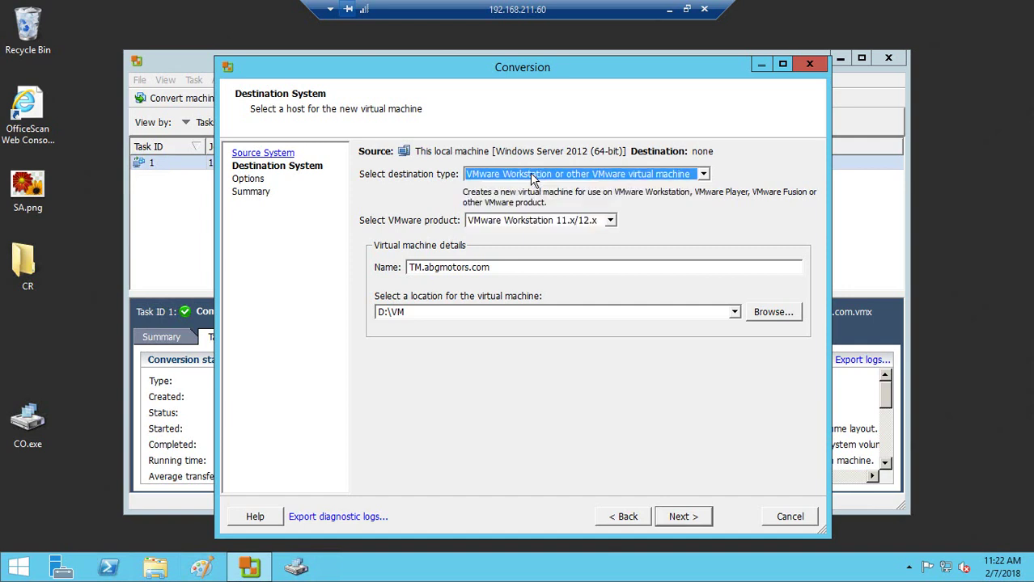
- Try to continue the conversion with D:\VM as the virtual machine's location, and cancel the conversion wizard
left_click(450, 313)
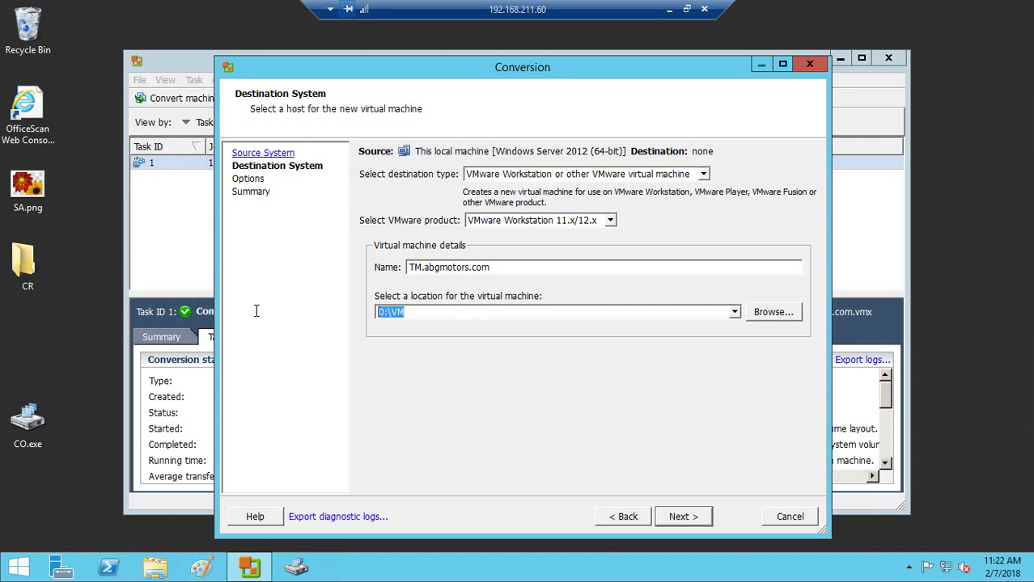
left_click(680, 522)
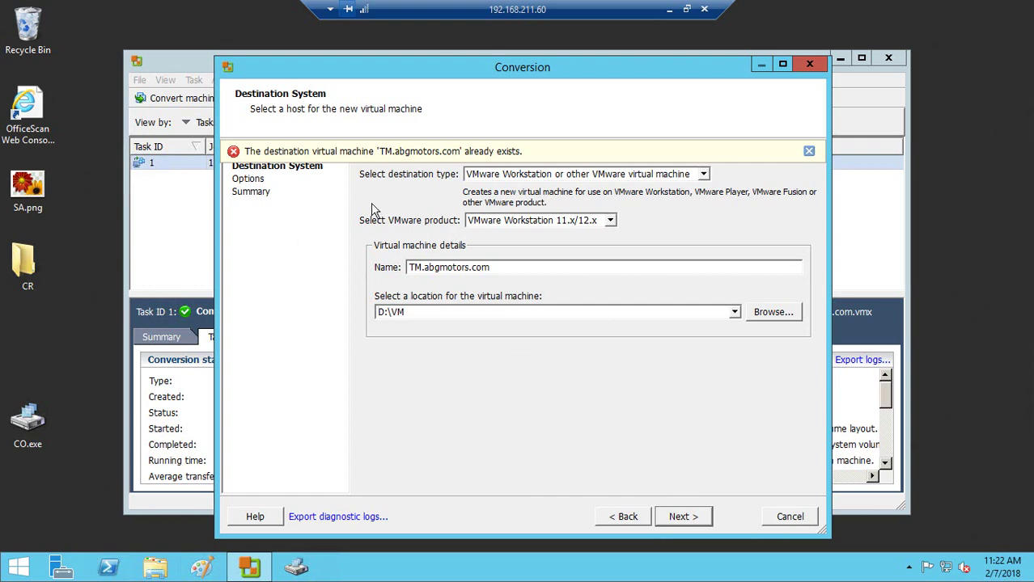
left_click(806, 514)
left_click(494, 320)
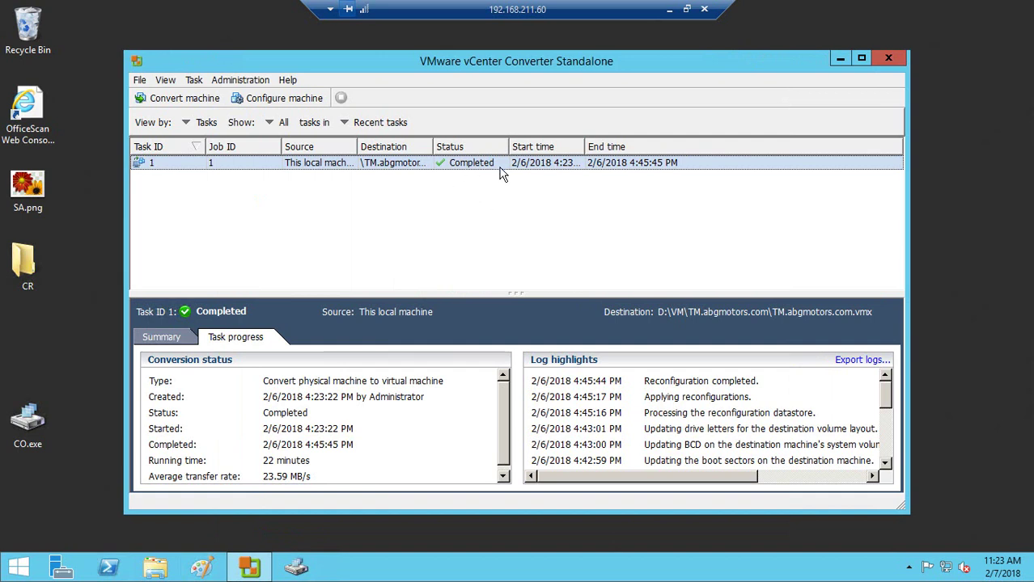
- Check which actions are available for conversion task 1, and minimize the remote session
right_click(195, 167)
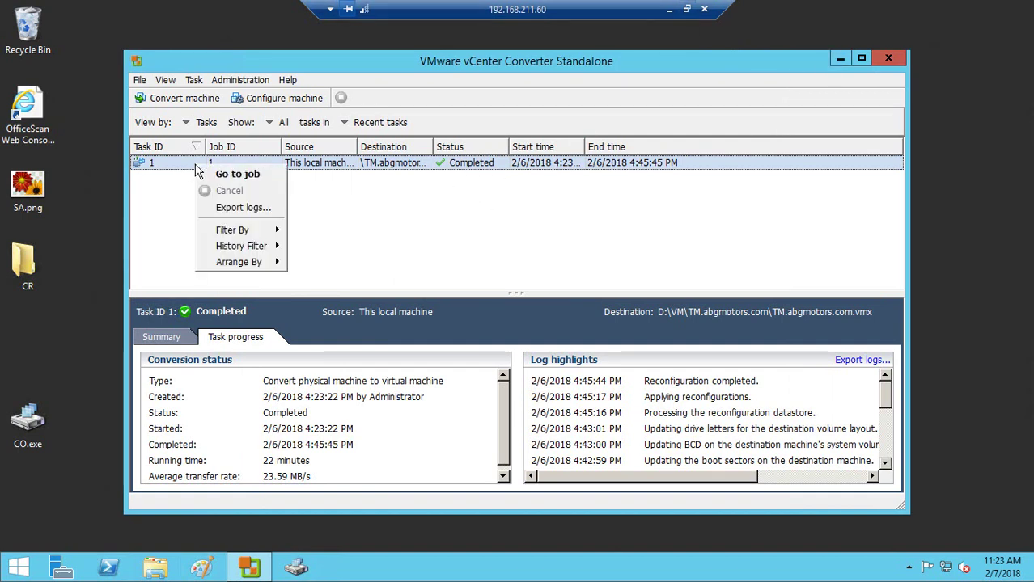
left_click(168, 200)
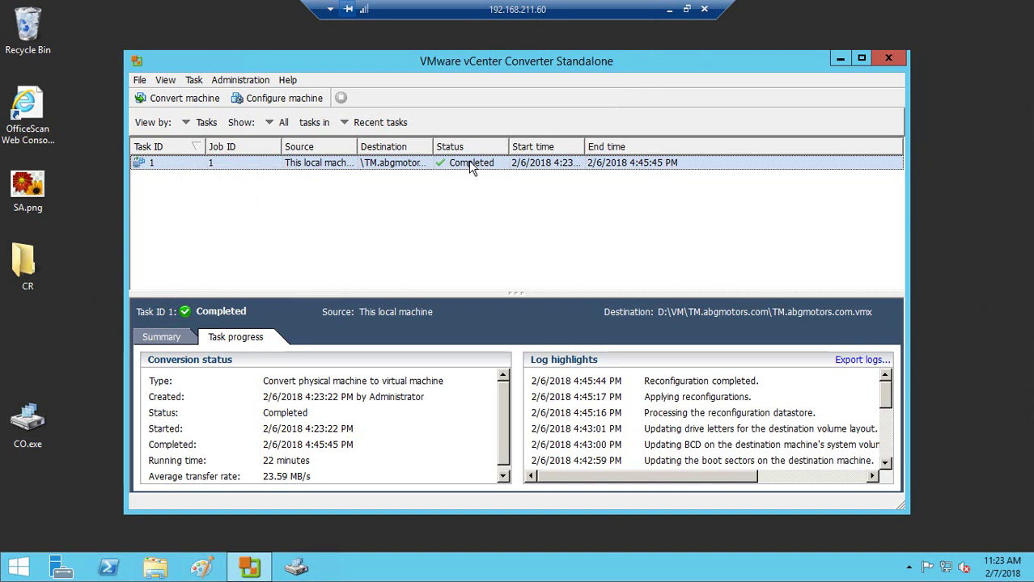
left_click(669, 9)
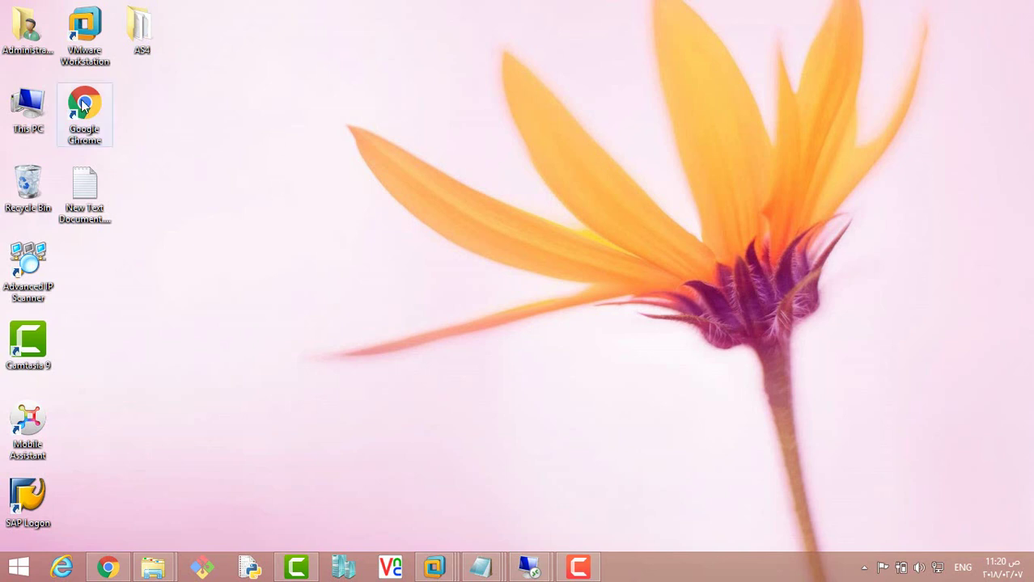
- Launch VMware Workstation and check its product and version information
left_click(85, 36)
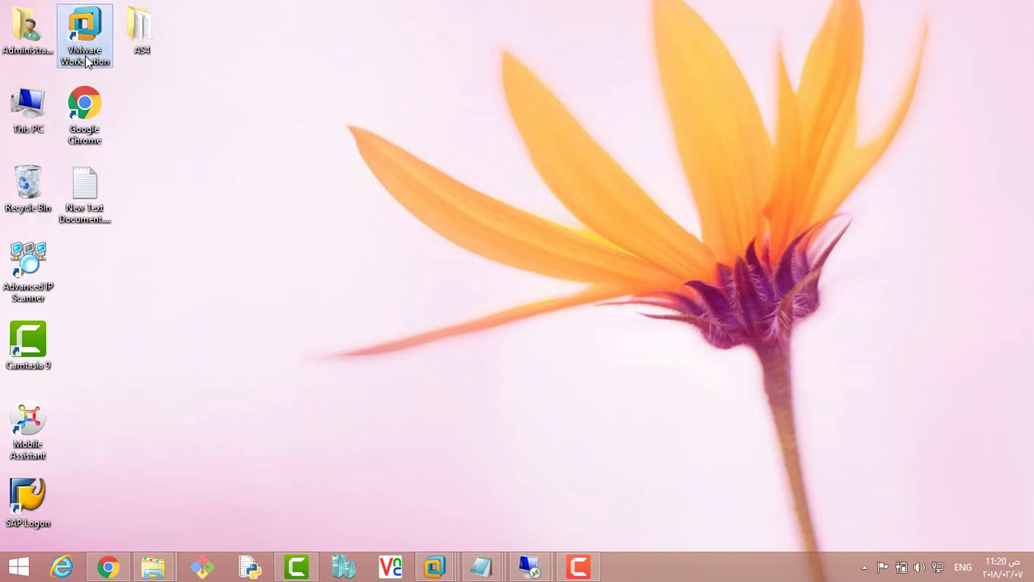
double_click(86, 36)
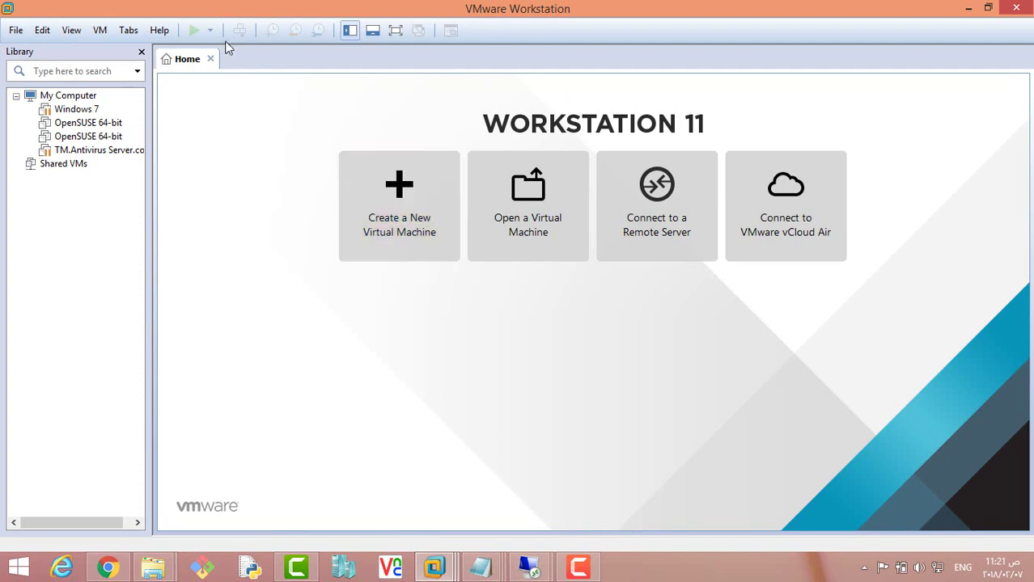
left_click(155, 34)
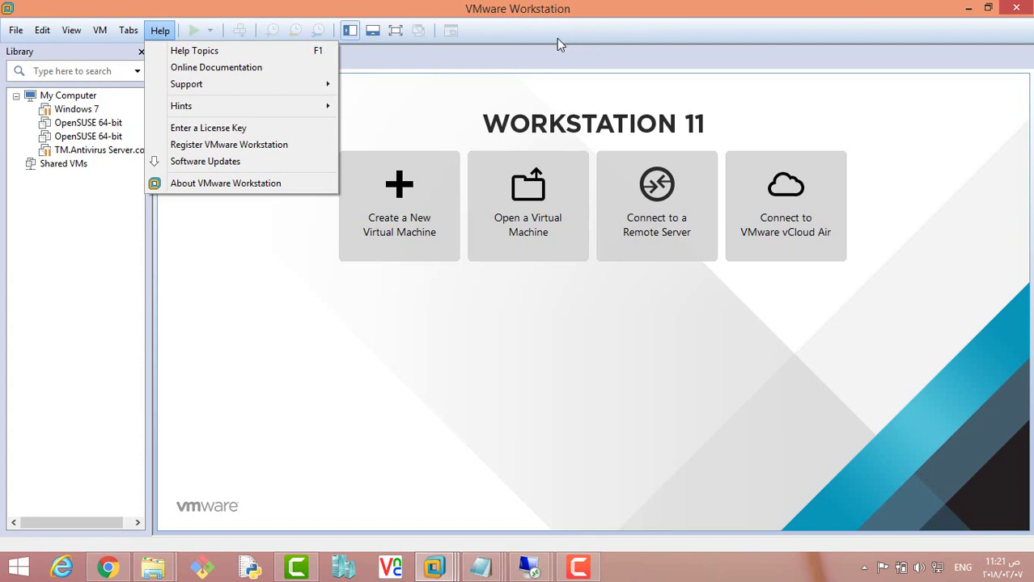
left_click(233, 190)
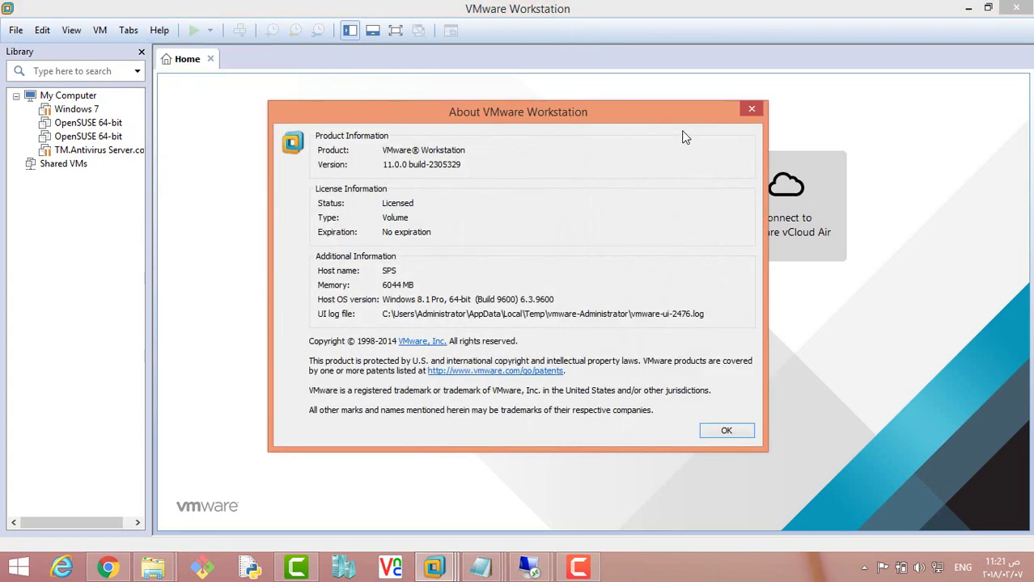
left_click(748, 109)
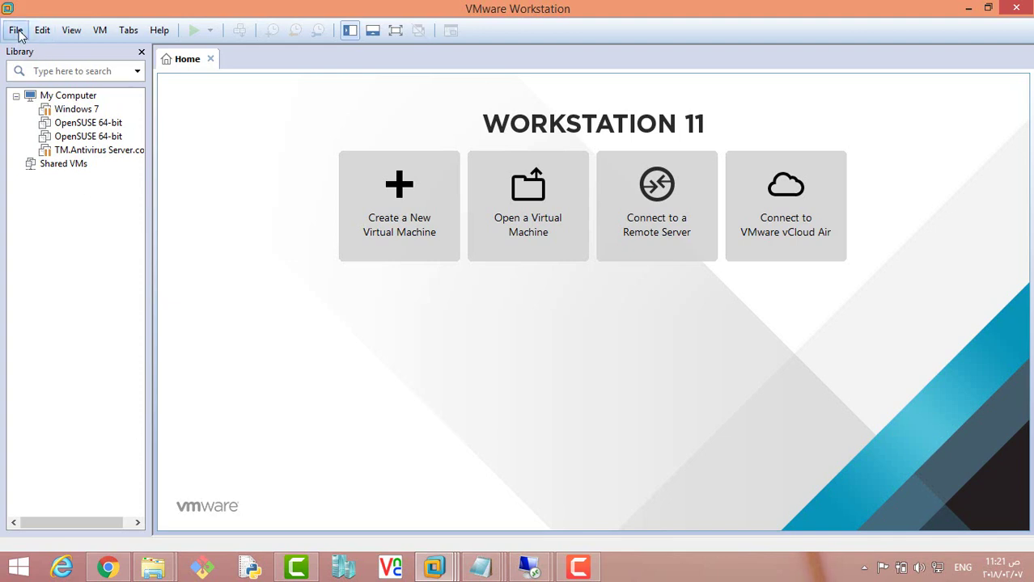
- Browse for the converted machine's file in D:\AGM VM\VM\TM.abgmotors.com, and cancel without opening it
left_click(16, 31)
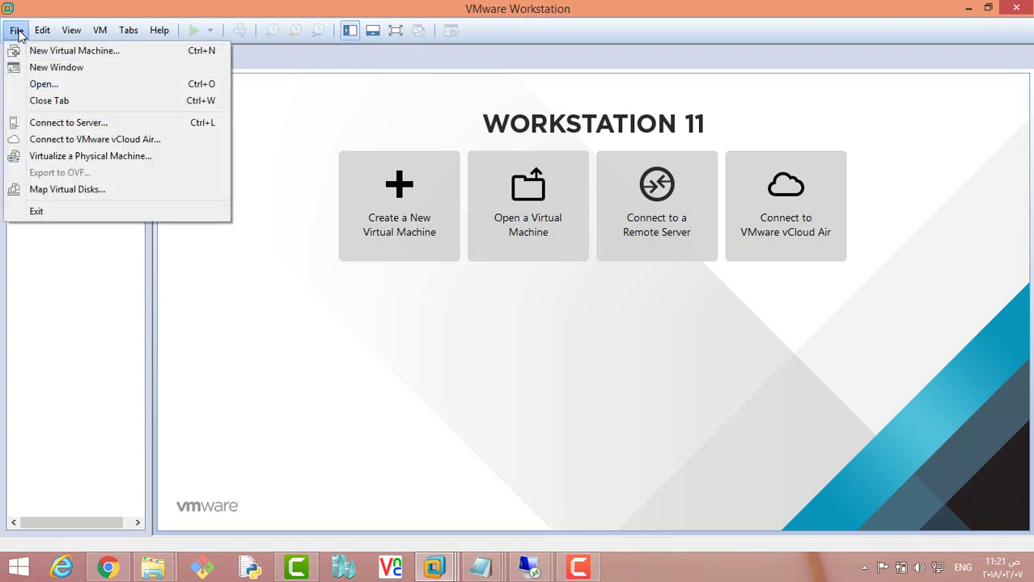
left_click(42, 84)
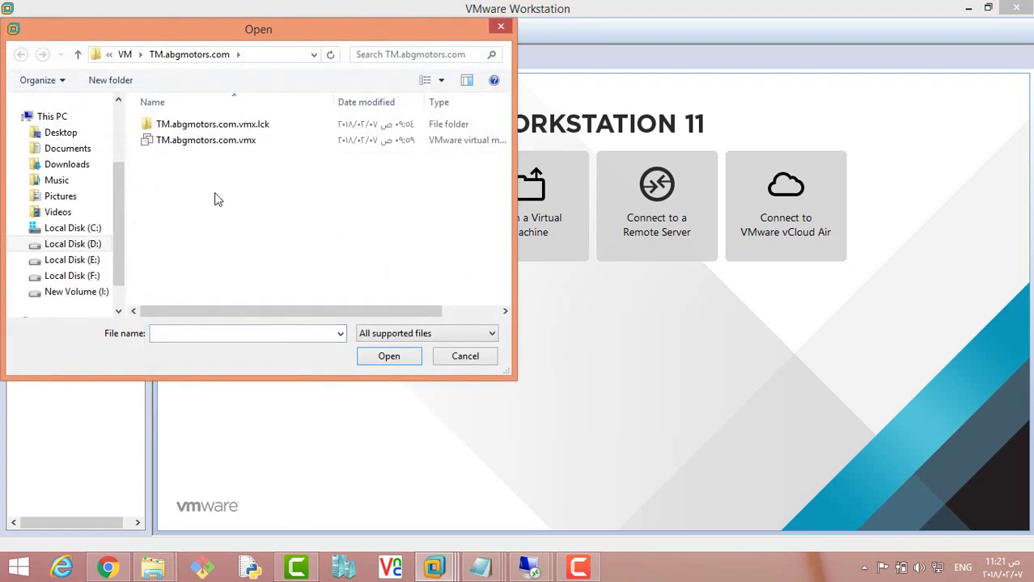
key("Down")
key("alt+Up")
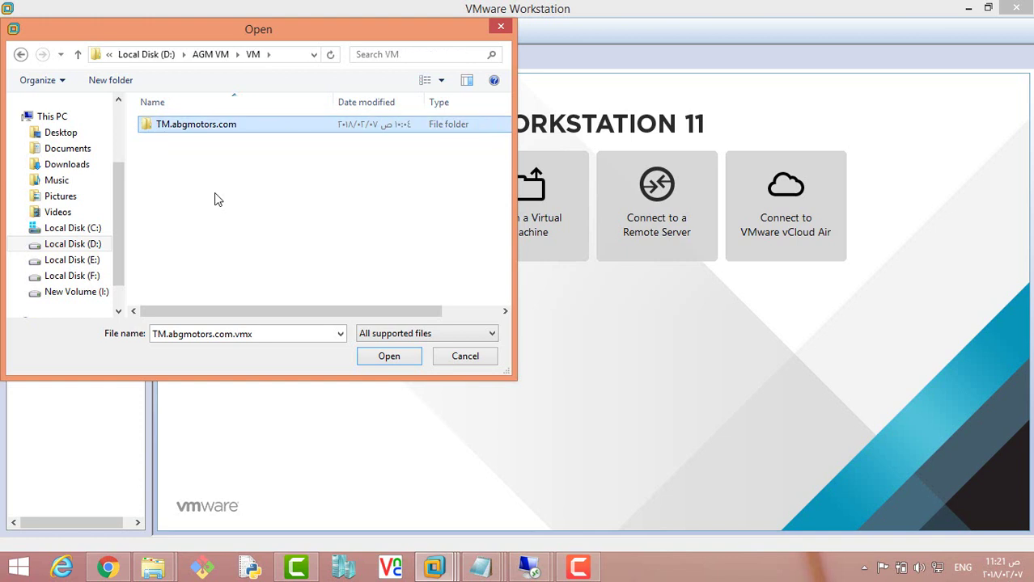
double_click(230, 129)
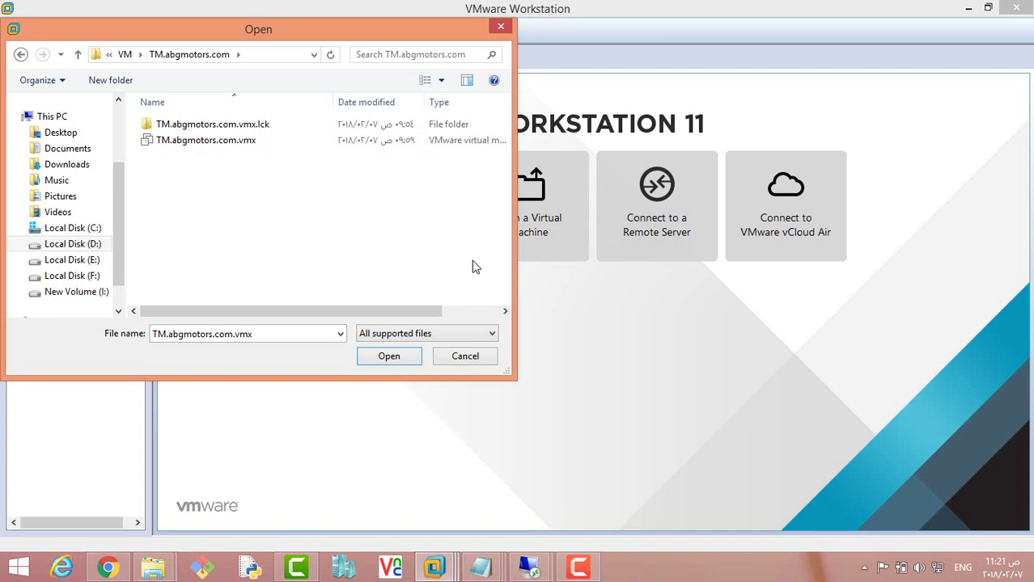
left_click(465, 357)
- Try to open the TM.Antivirus Server.com virtual machine from the library, and decline taking ownership of it
left_click(91, 152)
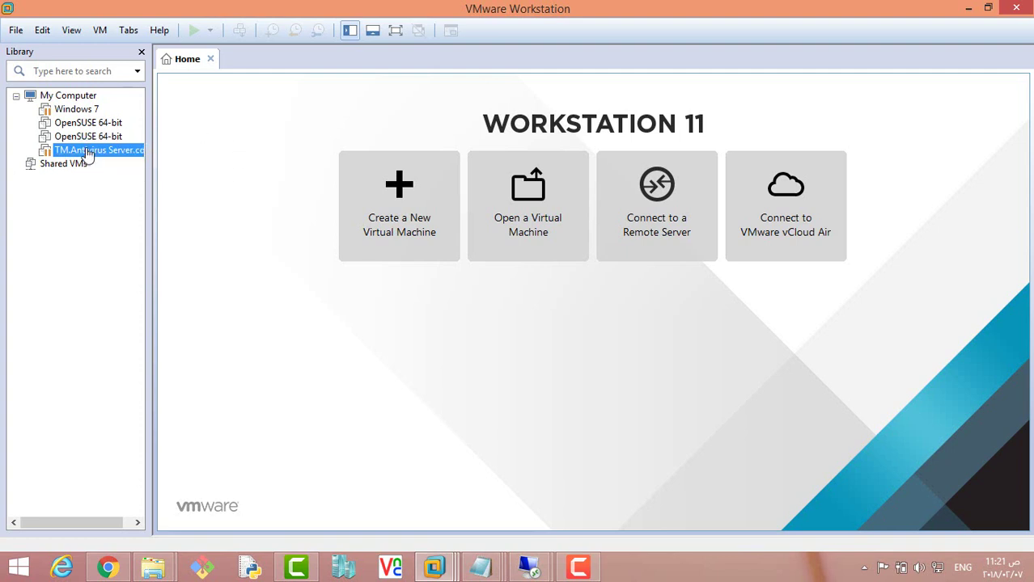
double_click(88, 152)
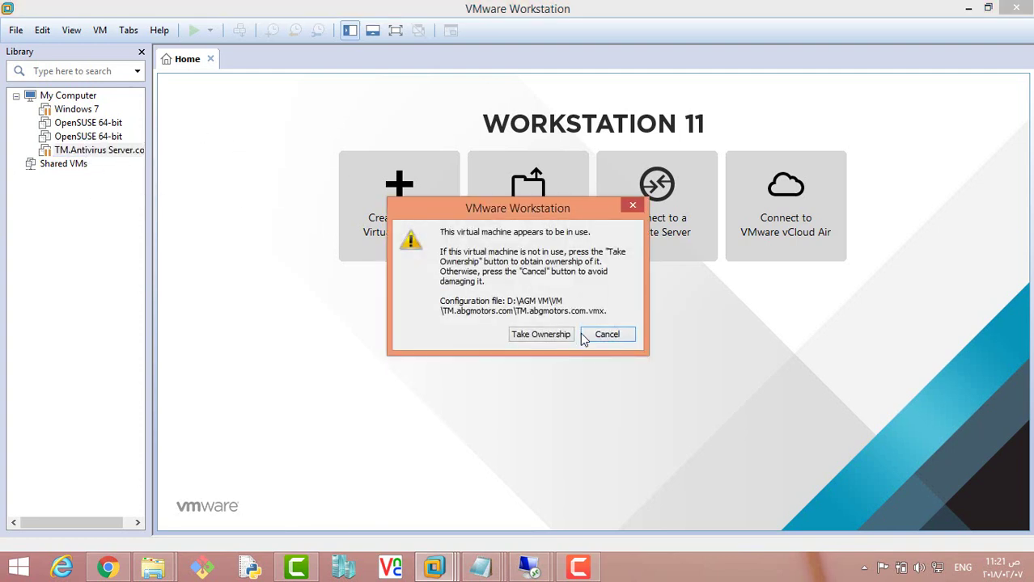
left_click(606, 335)
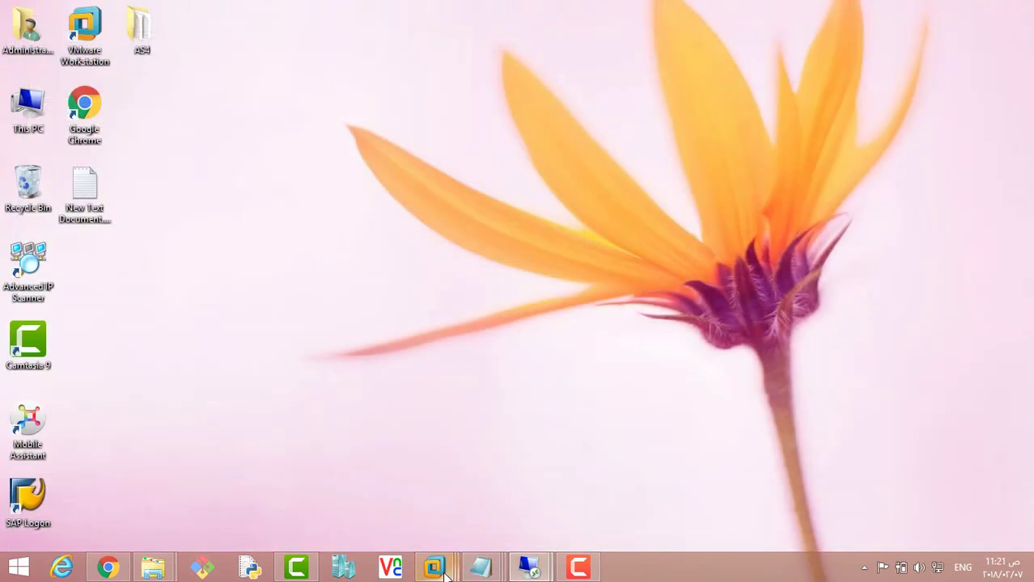
- In the other open VMware Workstation window, close the Windows 7 machine's view and resume the suspended TM.Antivirus Server.com machine
mouse_move(529, 569)
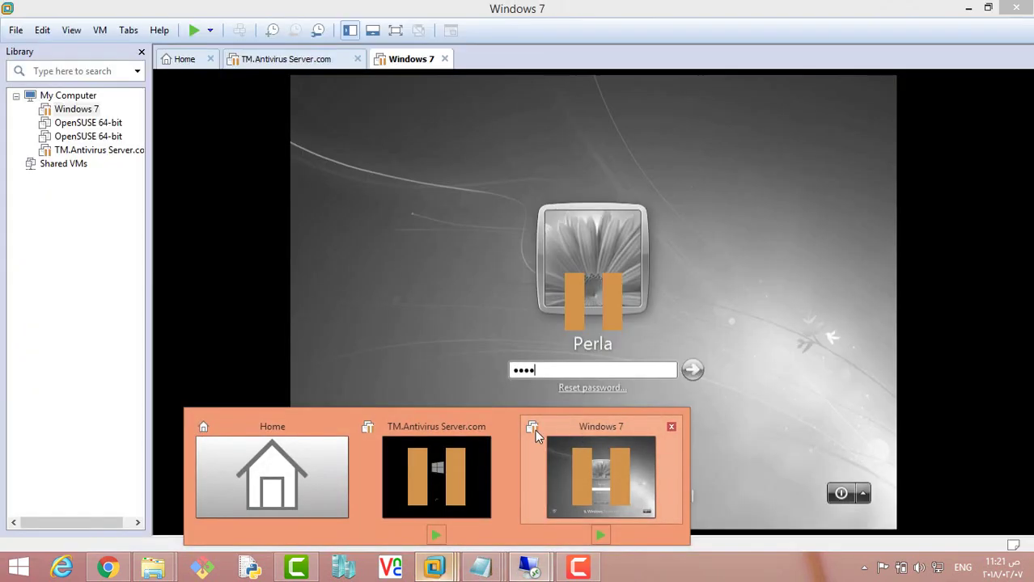
left_click(537, 431)
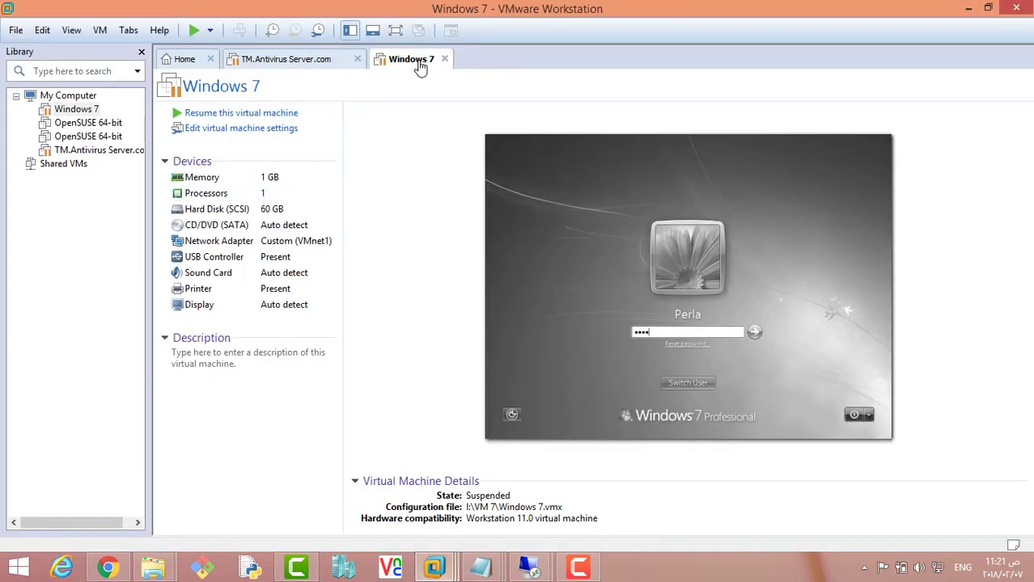
left_click(444, 59)
left_click(272, 112)
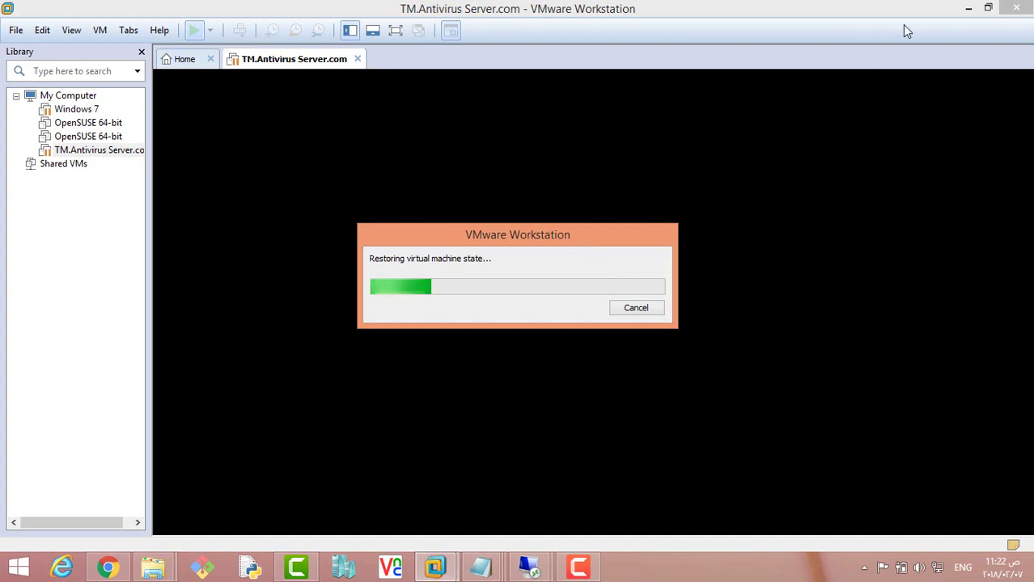
left_click(971, 8)
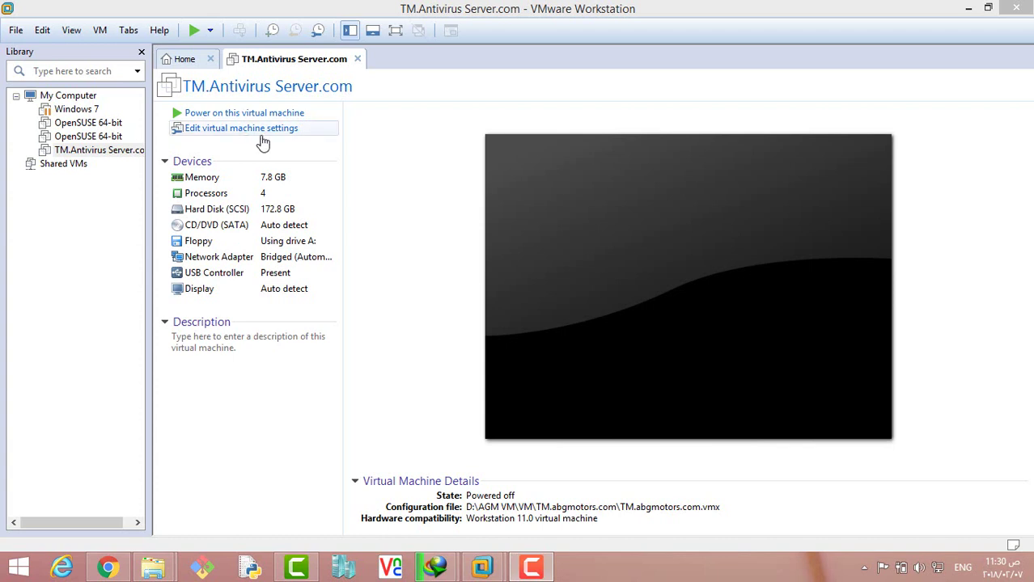
- Set the TM.Antivirus Server.com machine's memory to 2048 MB and its cores per processor to 1
left_click(209, 129)
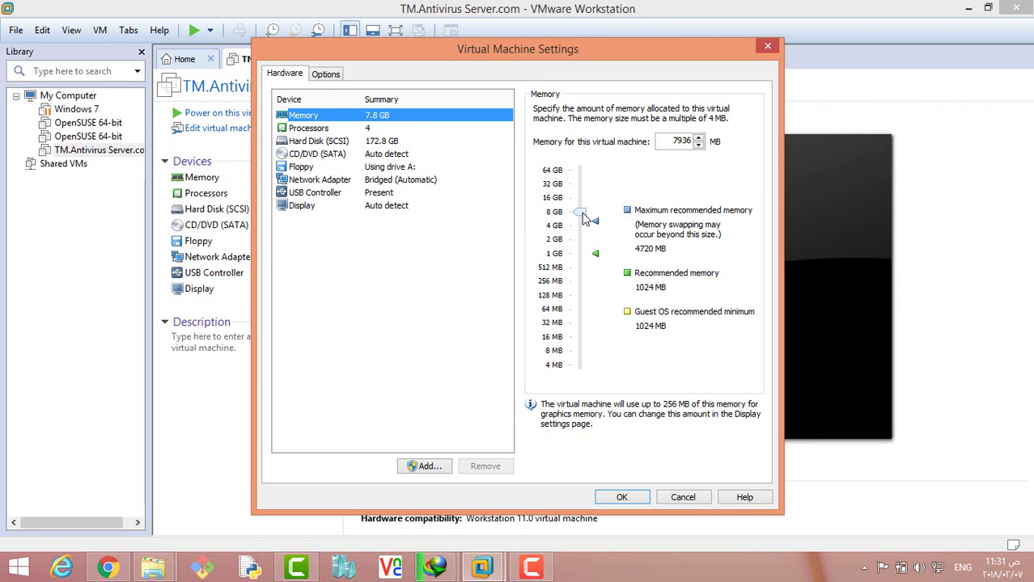
left_click_drag(581, 213, 587, 248)
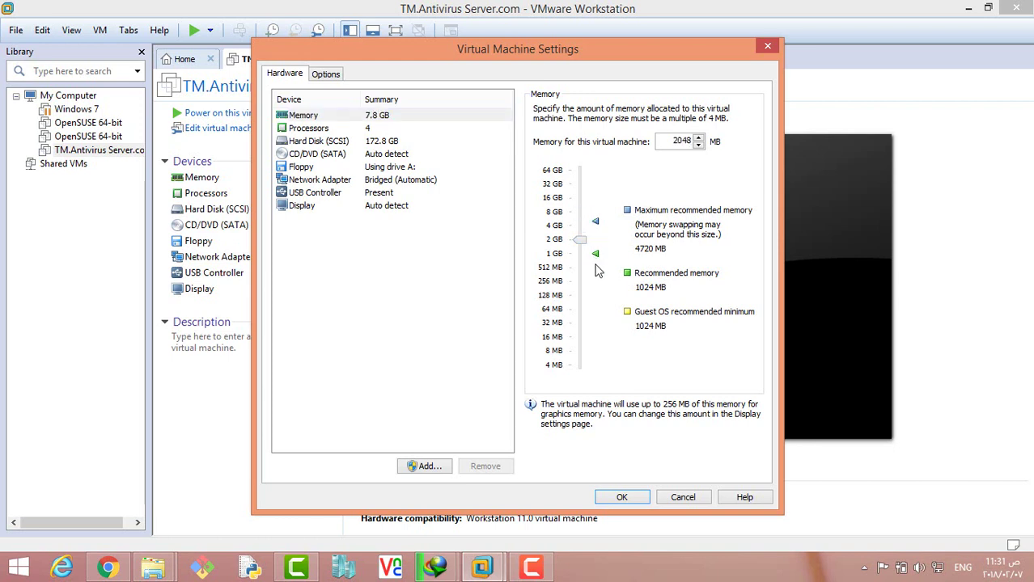
left_click(328, 130)
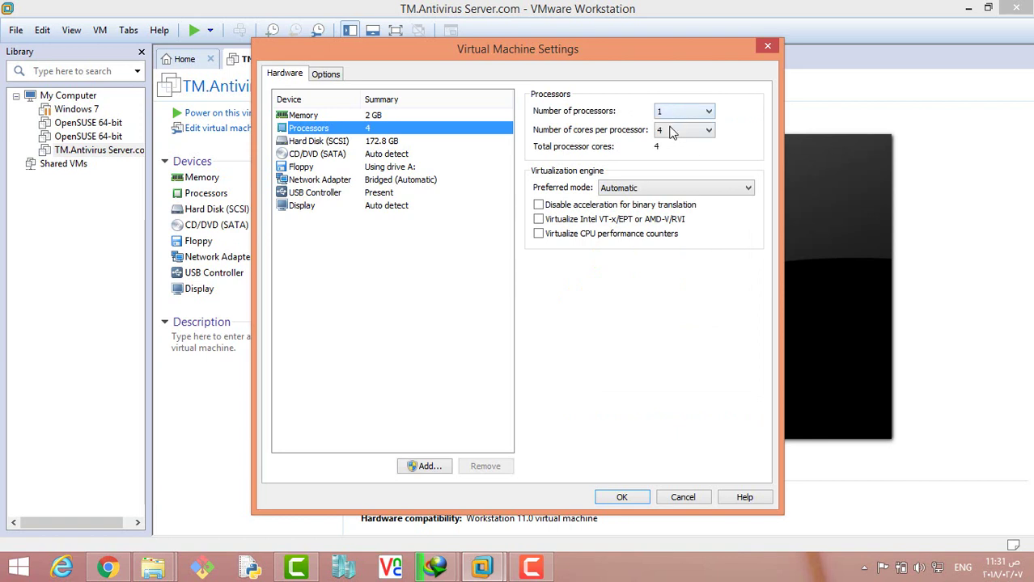
left_click(671, 129)
left_click(667, 145)
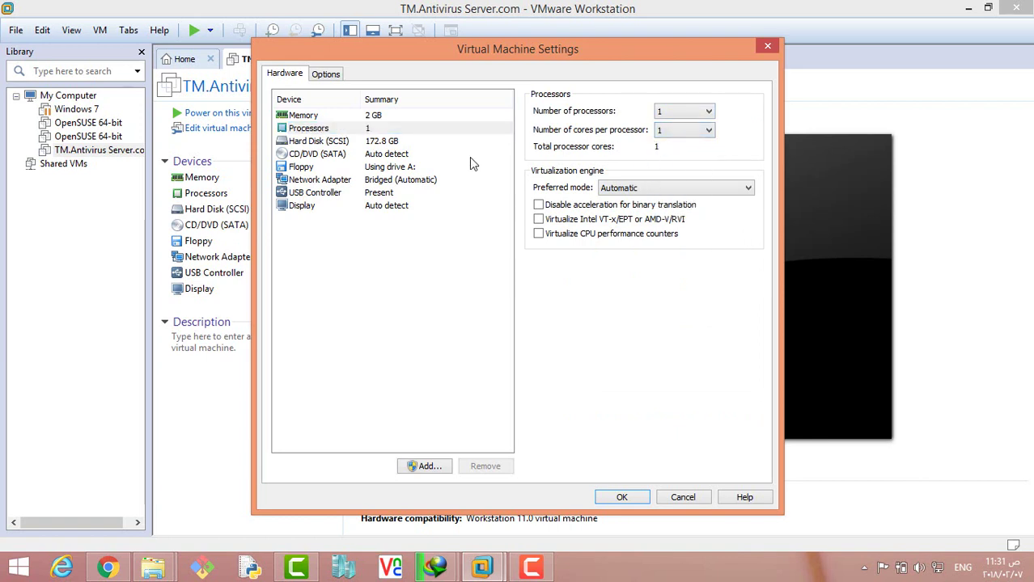
- Review the SCSI hard disk's details and advanced settings without changing them, and save the virtual machine settings
left_click(341, 142)
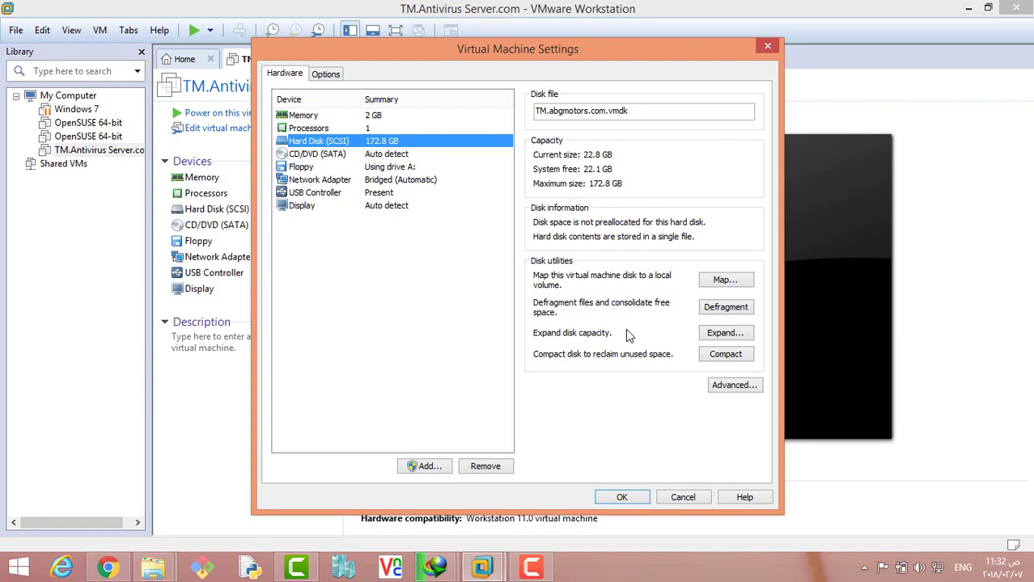
left_click(754, 385)
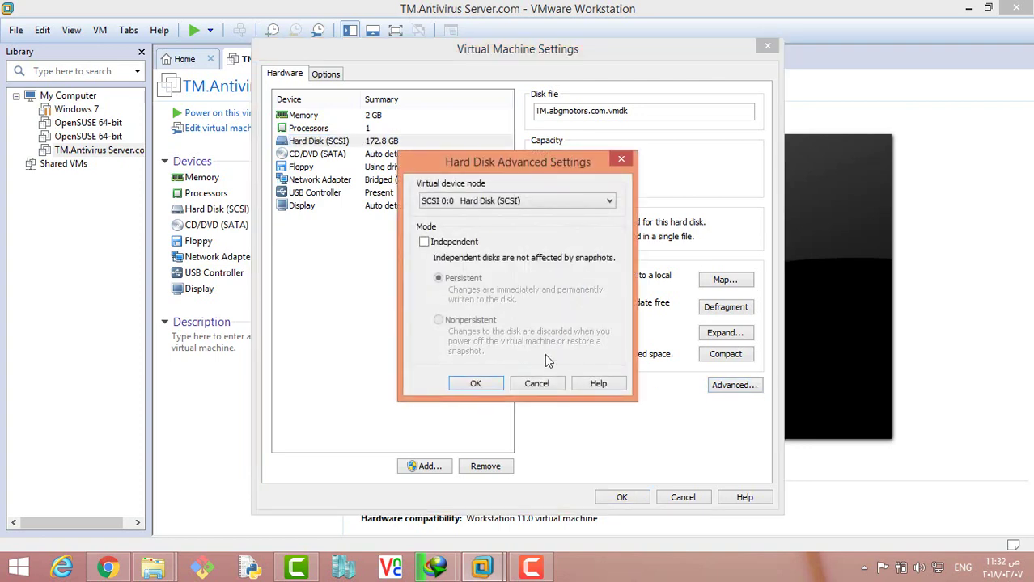
left_click(537, 385)
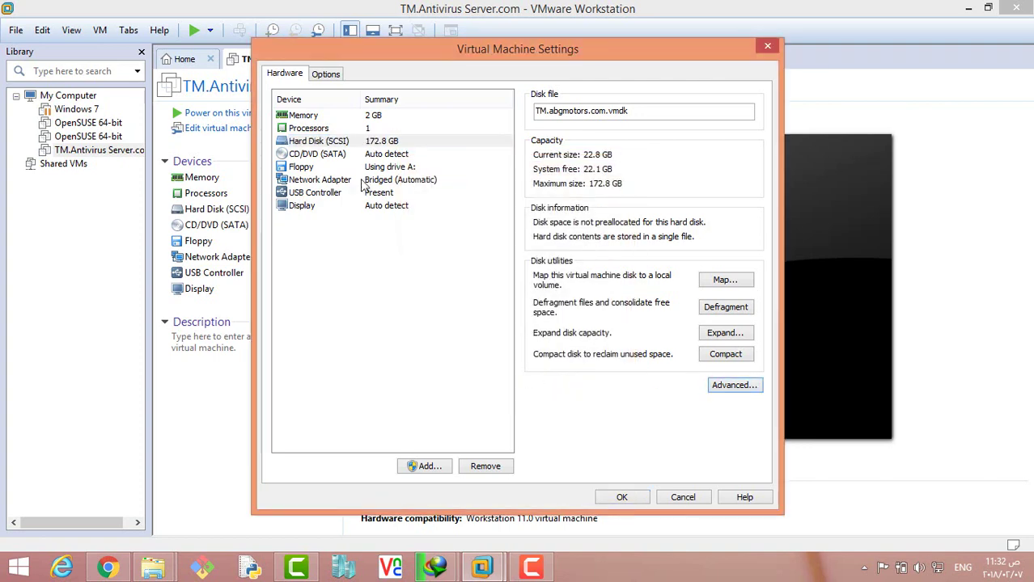
left_click(621, 499)
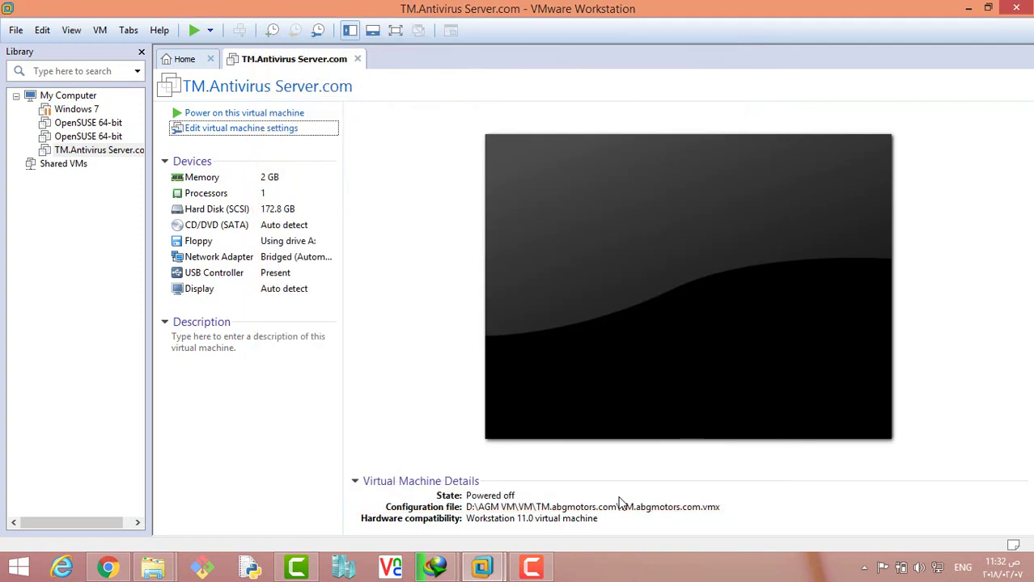